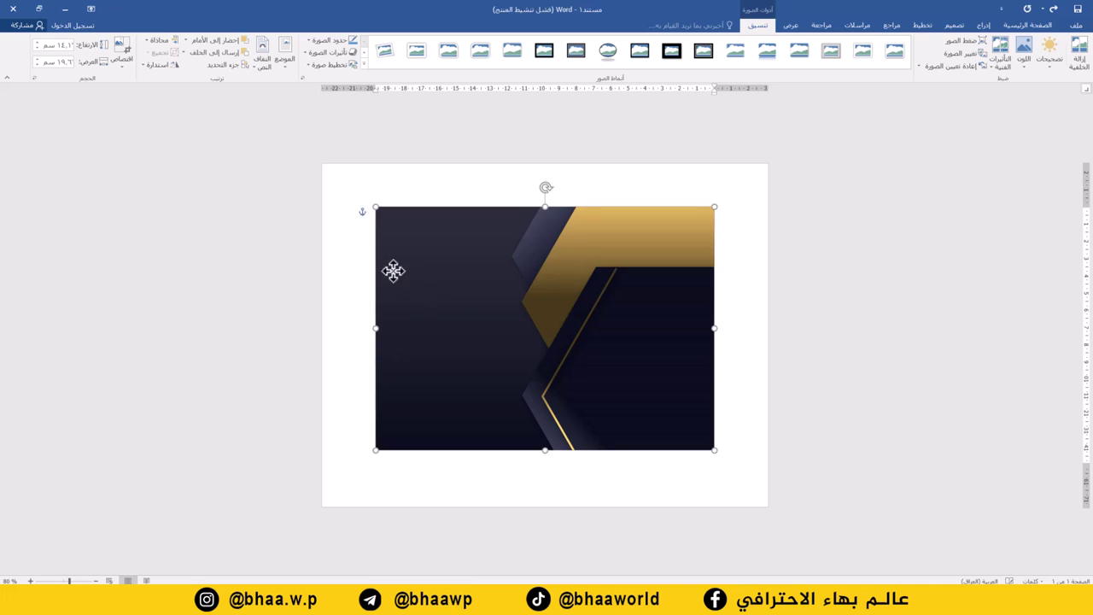
Align the navy and gold background to the page's top-left corner and stretch it to about 19.9 × 27.7 cm
left_click_drag(390, 268, 368, 250)
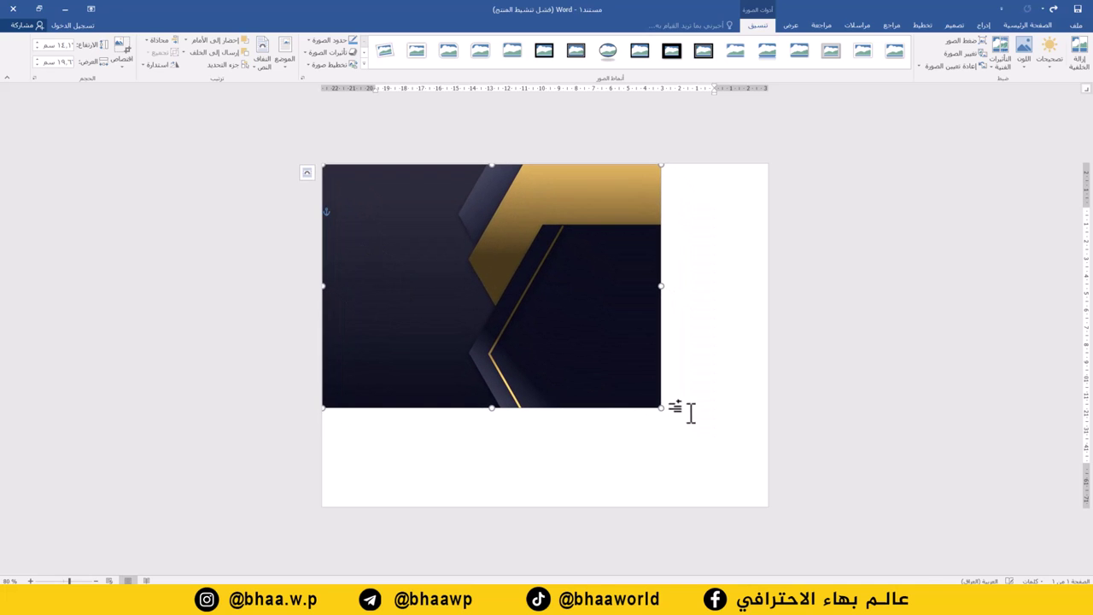
left_click_drag(661, 407, 768, 507)
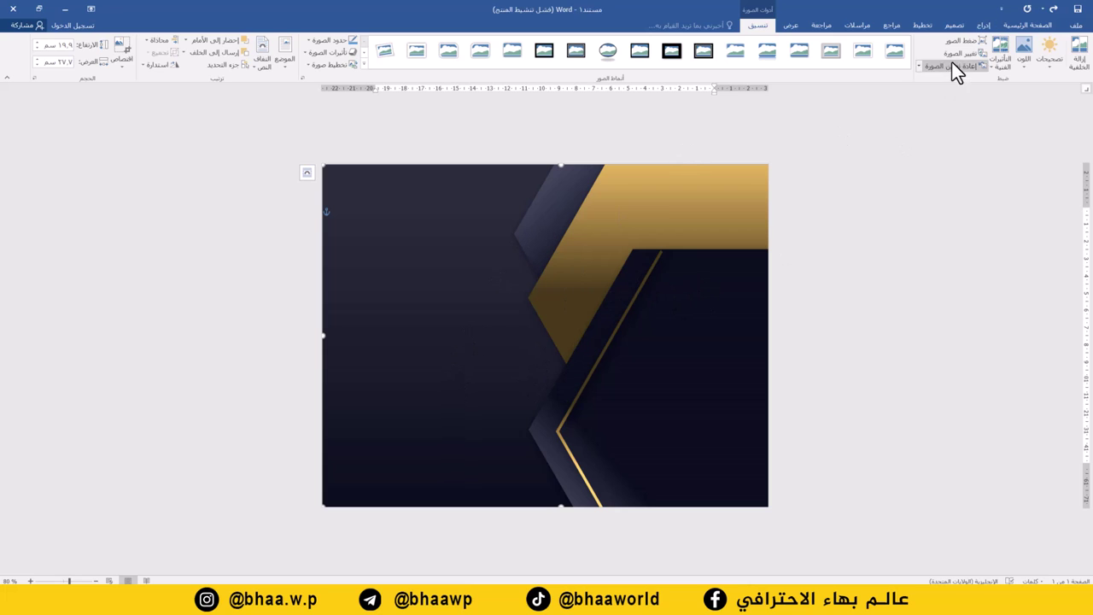
Insert the gold sparkle picture, set it In Front of Text, and move it left along the gold band
left_click(985, 25)
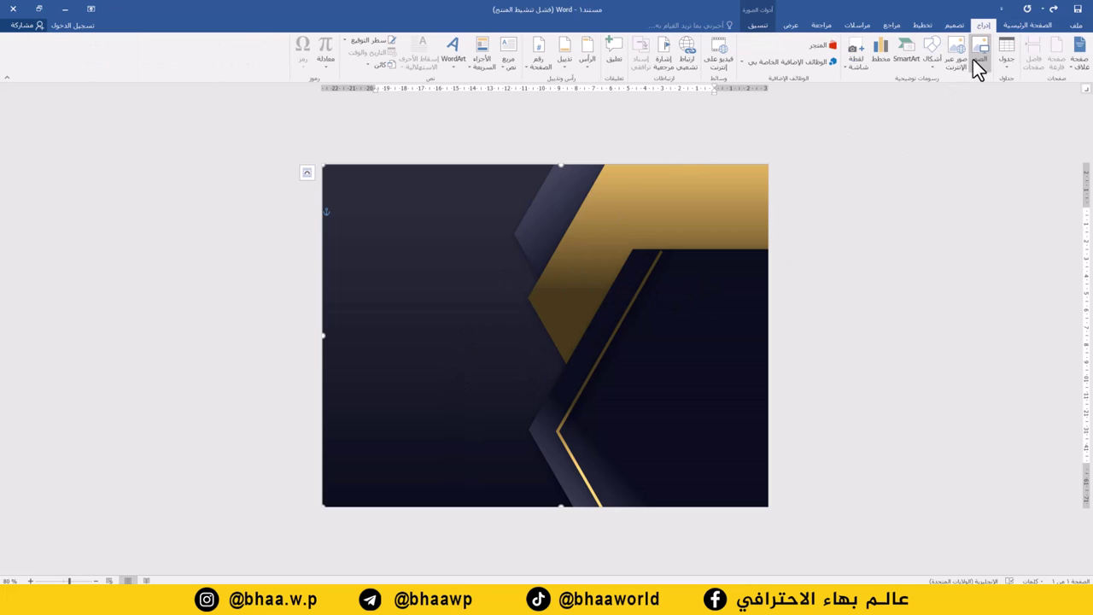
left_click(976, 58)
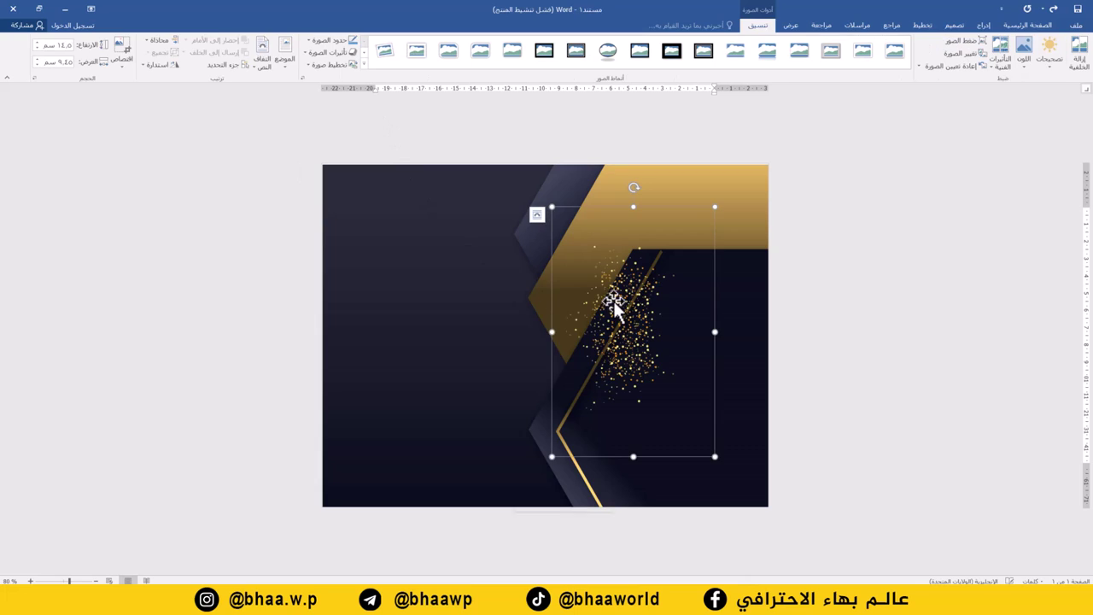
right_click(613, 301)
mouse_move(572, 474)
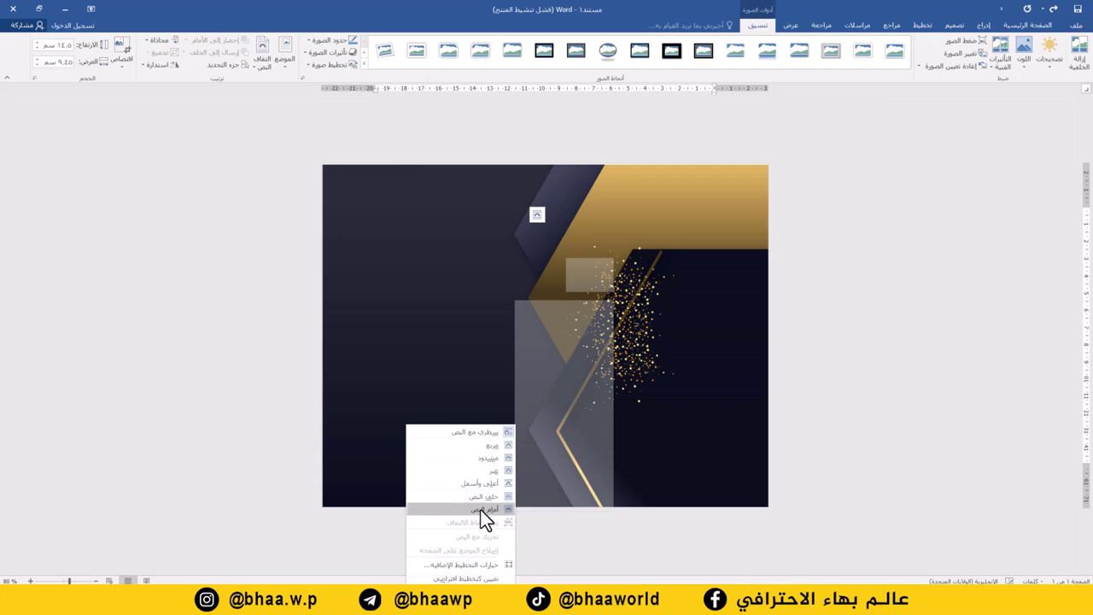
left_click(482, 512)
left_click_drag(645, 347, 531, 324)
left_click(983, 25)
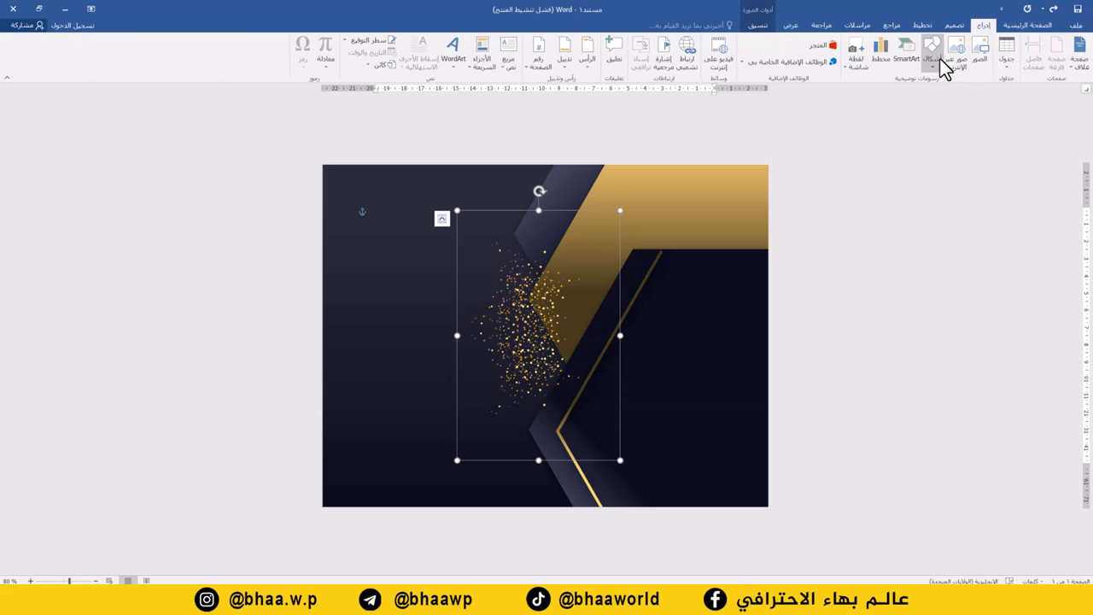
Draw a chevron over the gold band and stretch it to the card's top, bottom and right edges
left_click(940, 59)
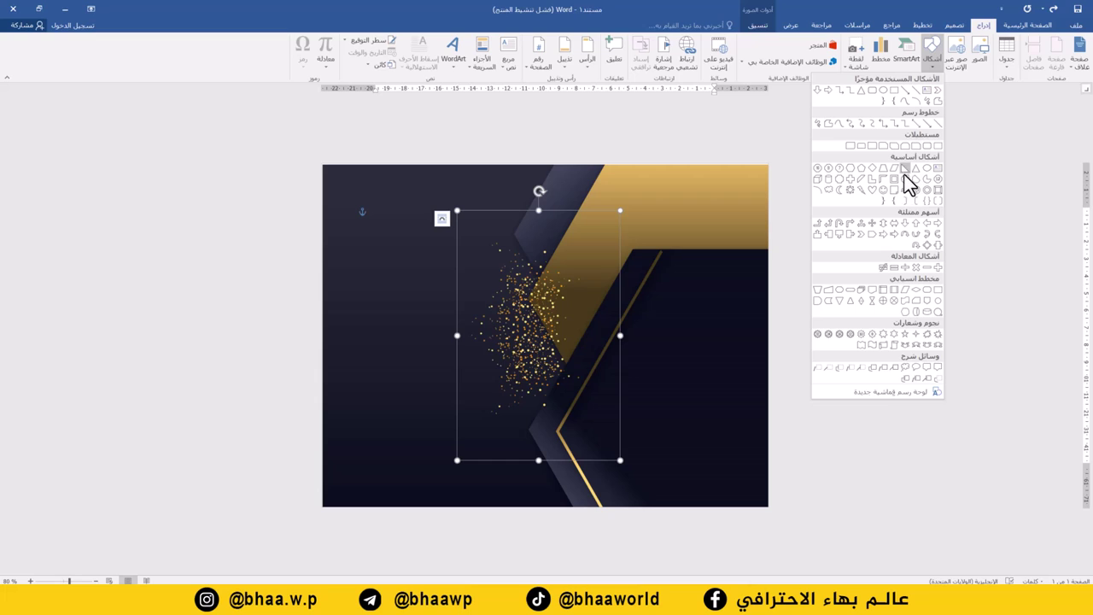
left_click(862, 234)
left_click_drag(685, 248, 551, 396)
left_click_drag(558, 323, 629, 317)
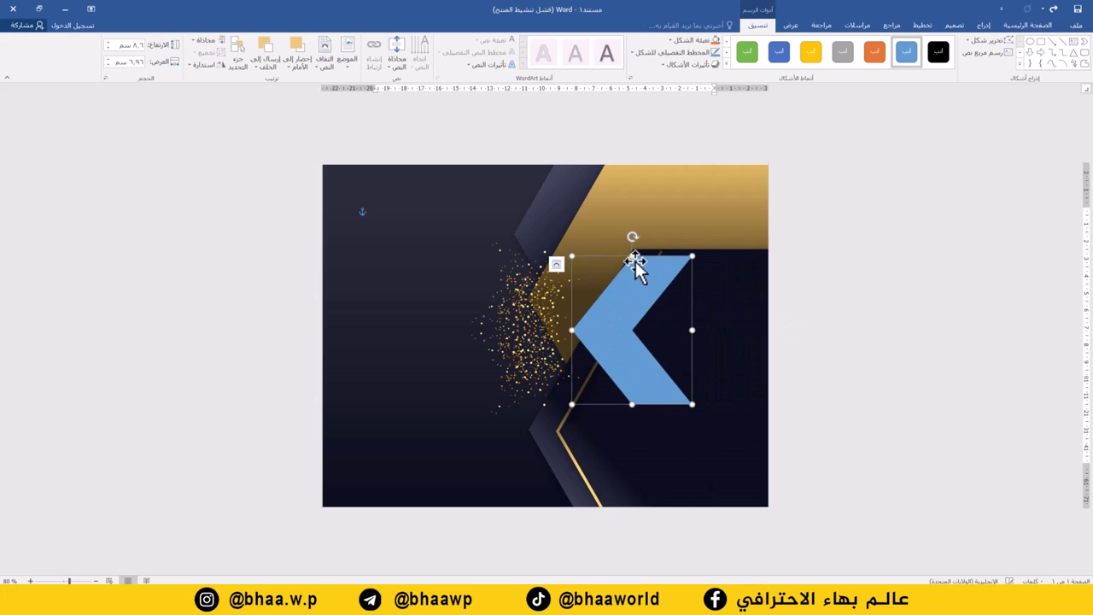
left_click_drag(634, 258, 615, 258)
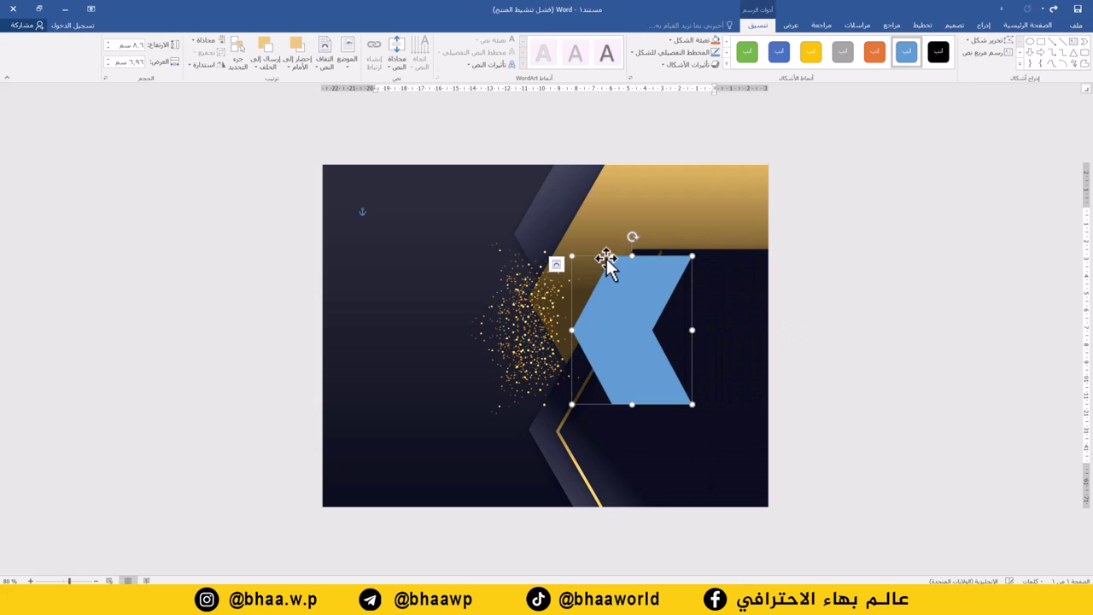
left_click_drag(692, 254, 716, 184)
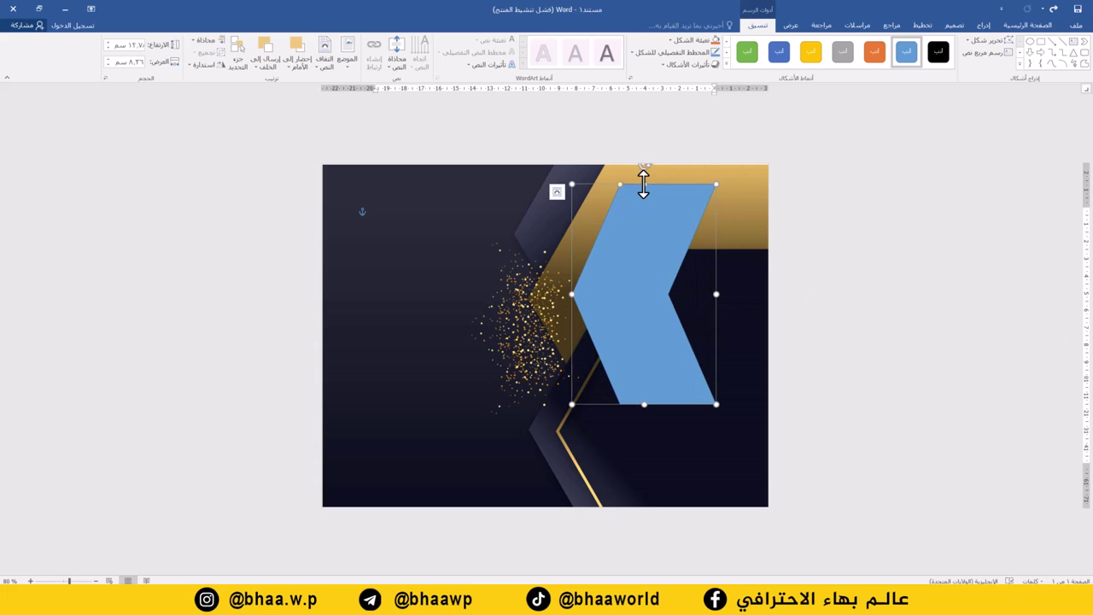
left_click_drag(642, 182, 641, 164)
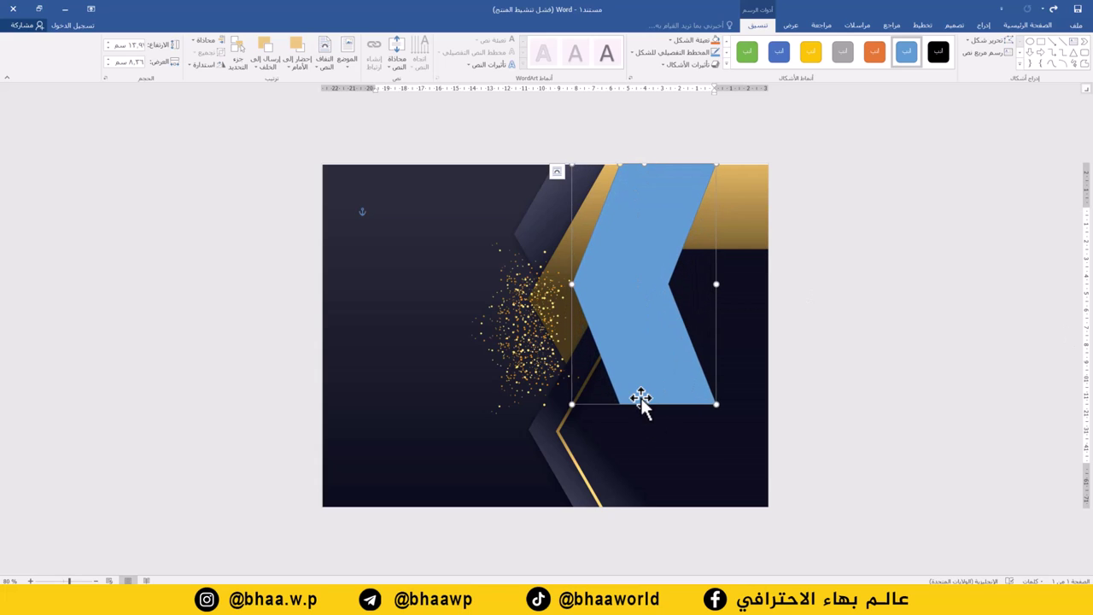
left_click_drag(643, 402, 647, 508)
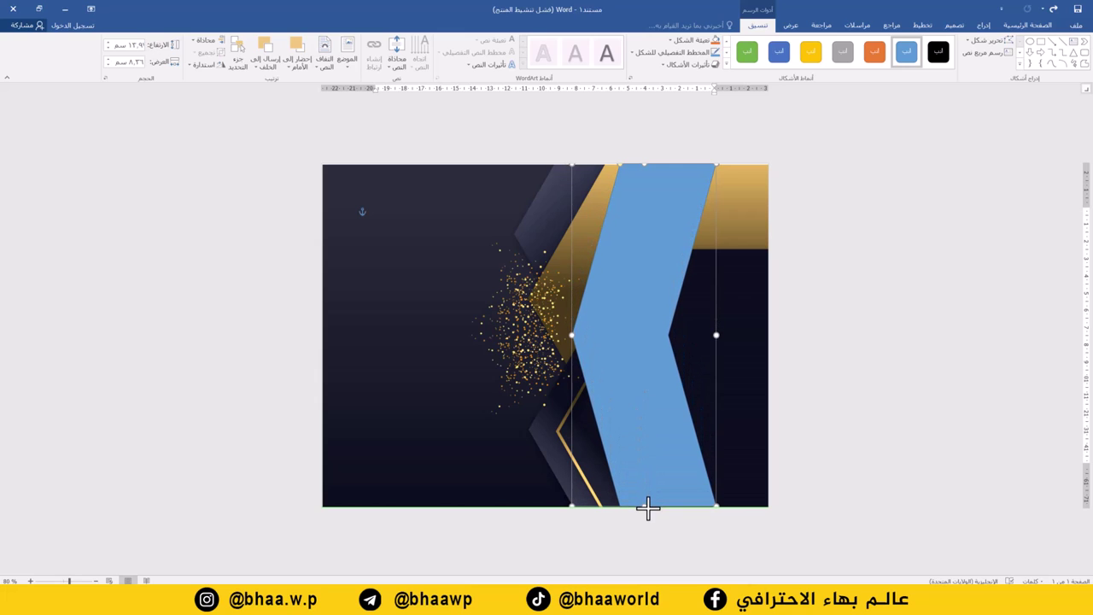
left_click_drag(716, 335, 766, 337)
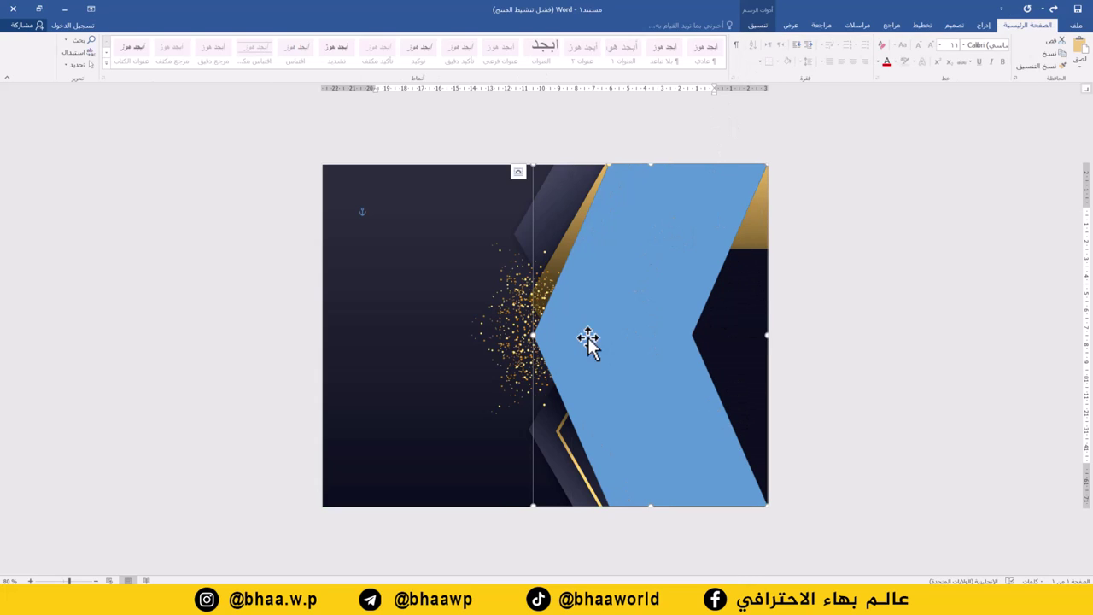
Fill the chevron with the couple's wedding photo
left_click(757, 26)
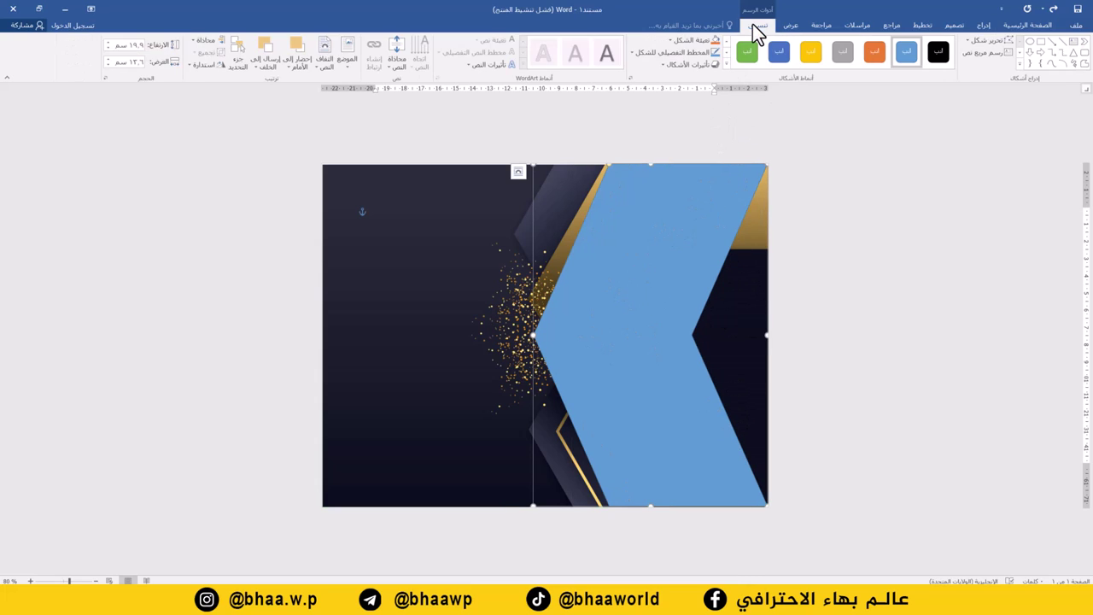
left_click(683, 44)
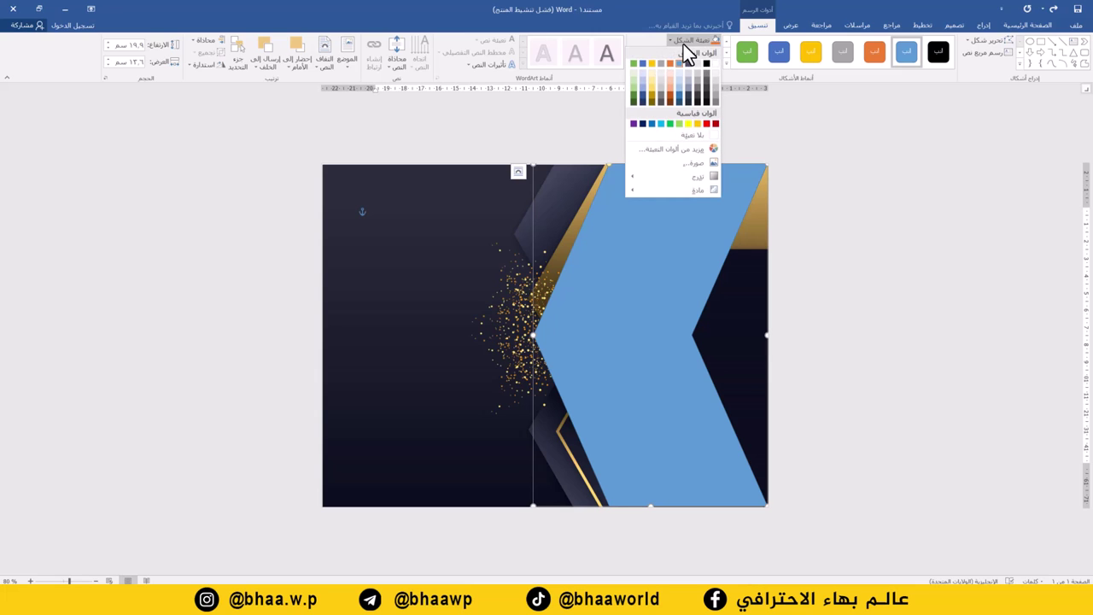
left_click(692, 171)
left_click(598, 194)
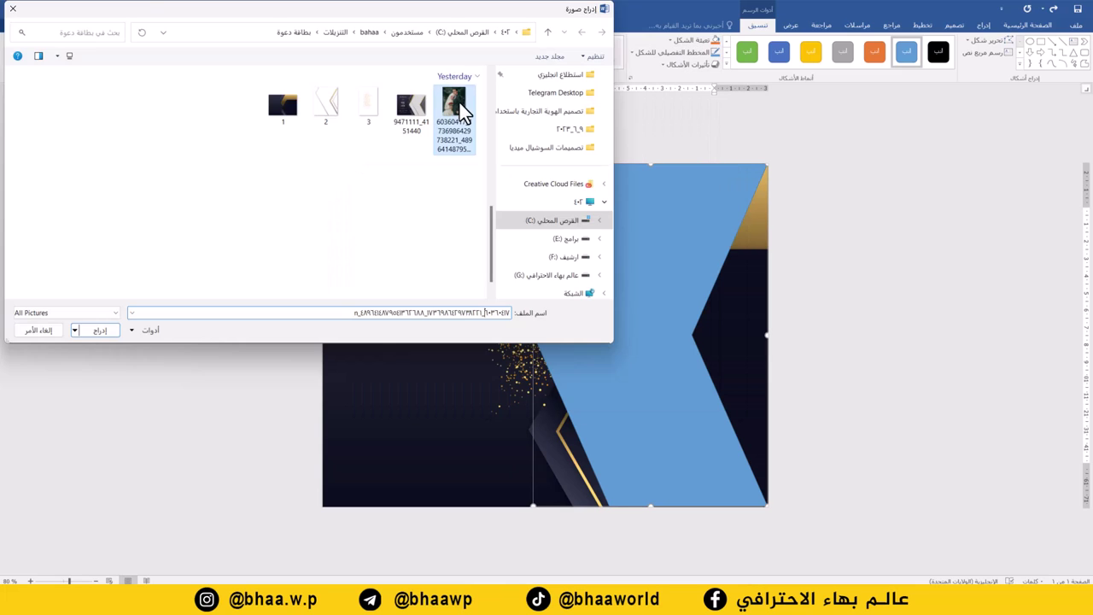
double_click(460, 103)
Crop the photo with Fit and enlarge it inside the chevron
left_click(722, 27)
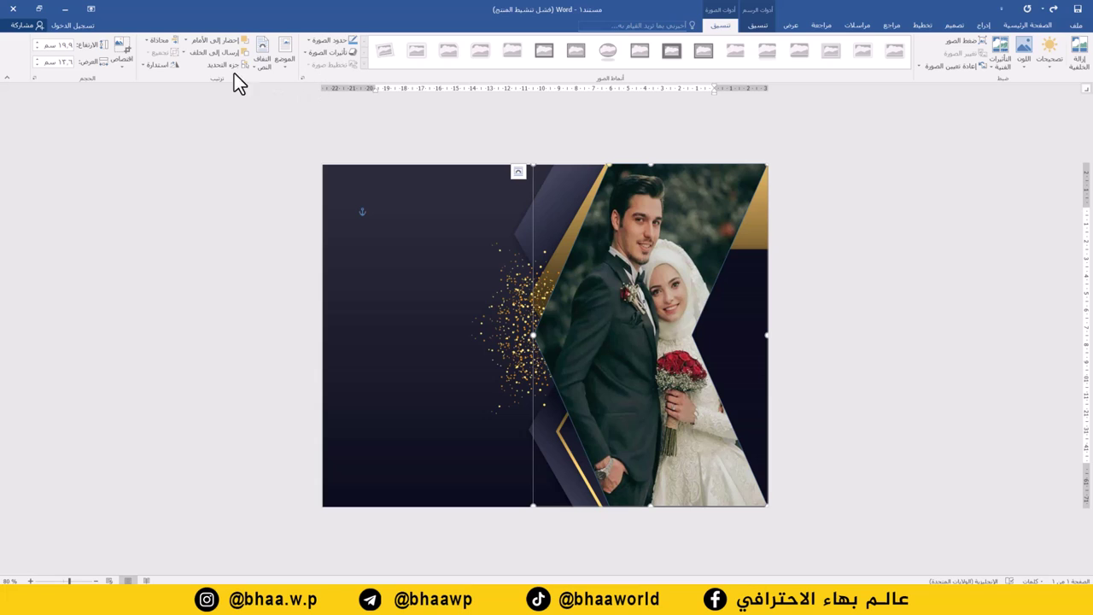
left_click(117, 65)
left_click(110, 137)
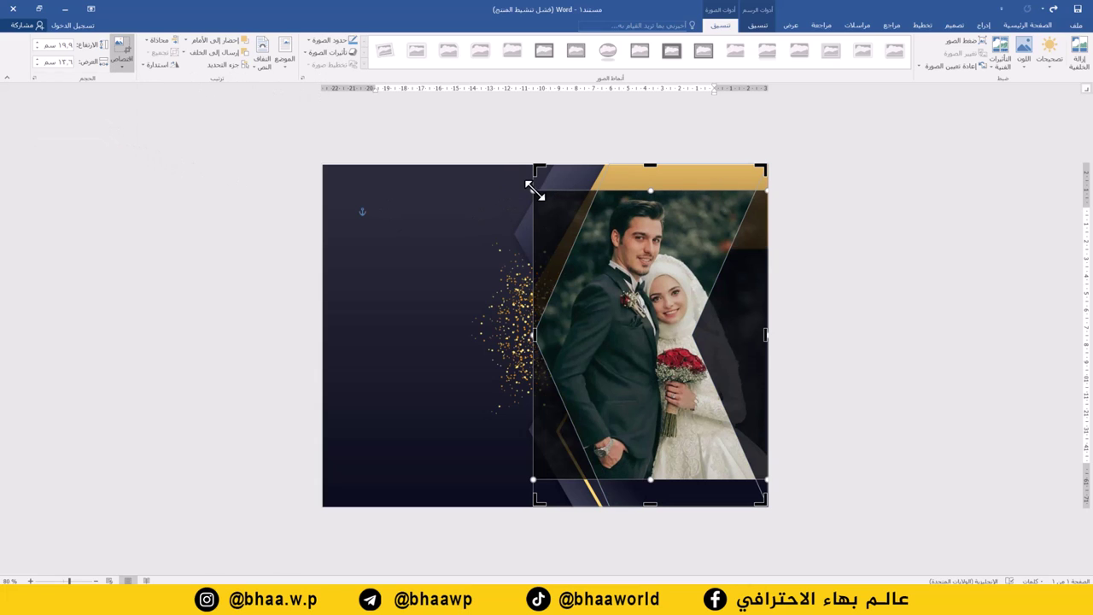
left_click_drag(533, 187, 510, 166)
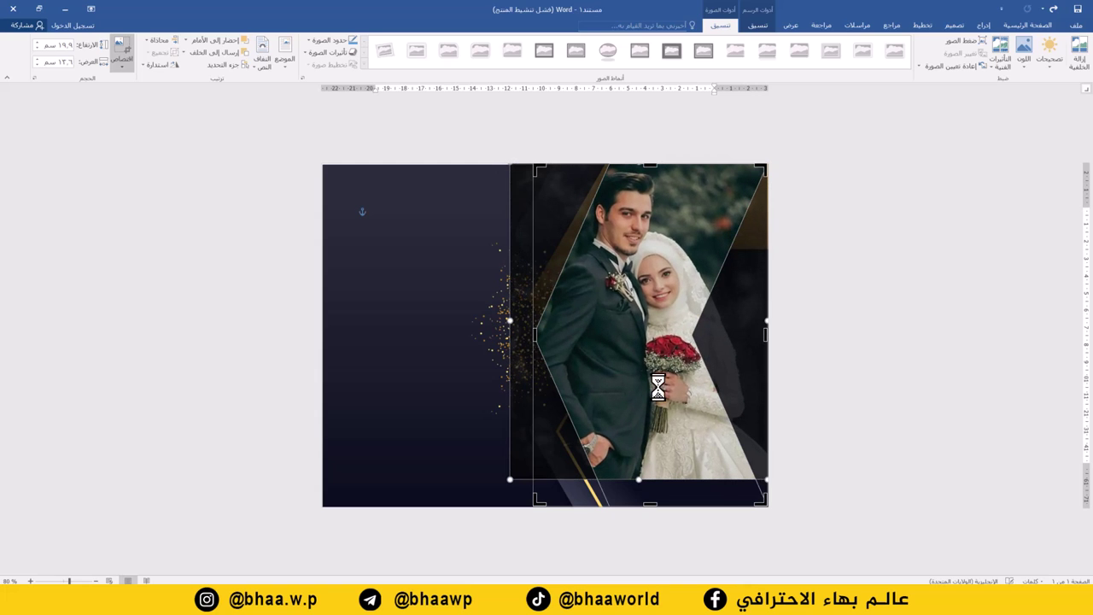
mouse_move(508, 479)
left_mouse_down()
mouse_move(487, 481)
mouse_move(502, 474)
left_mouse_up()
key("Escape")
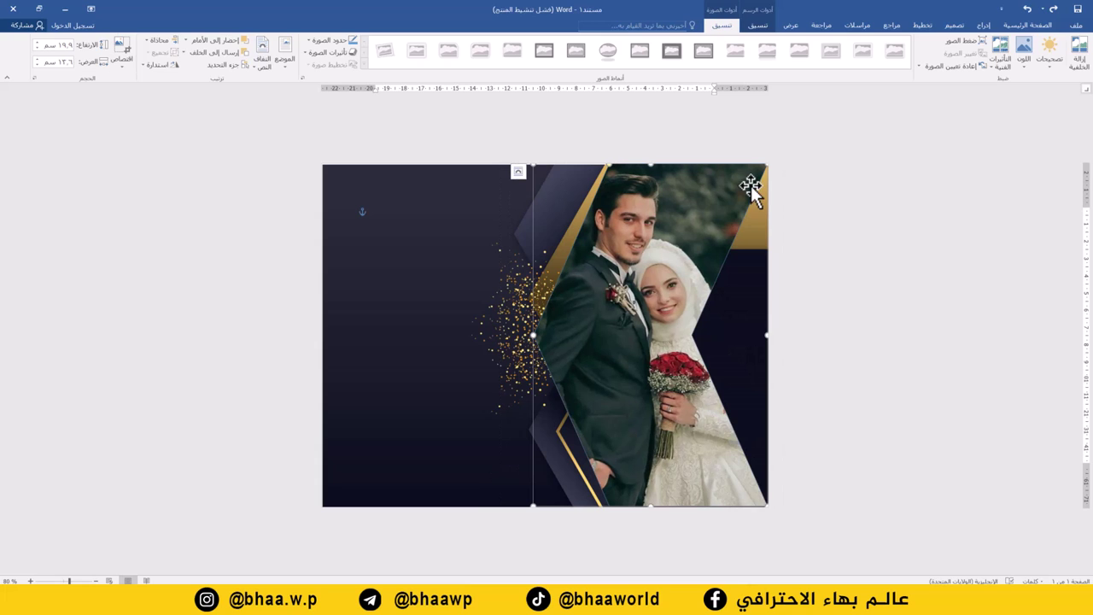
Set the chevron's outline to No Outline
left_click(757, 25)
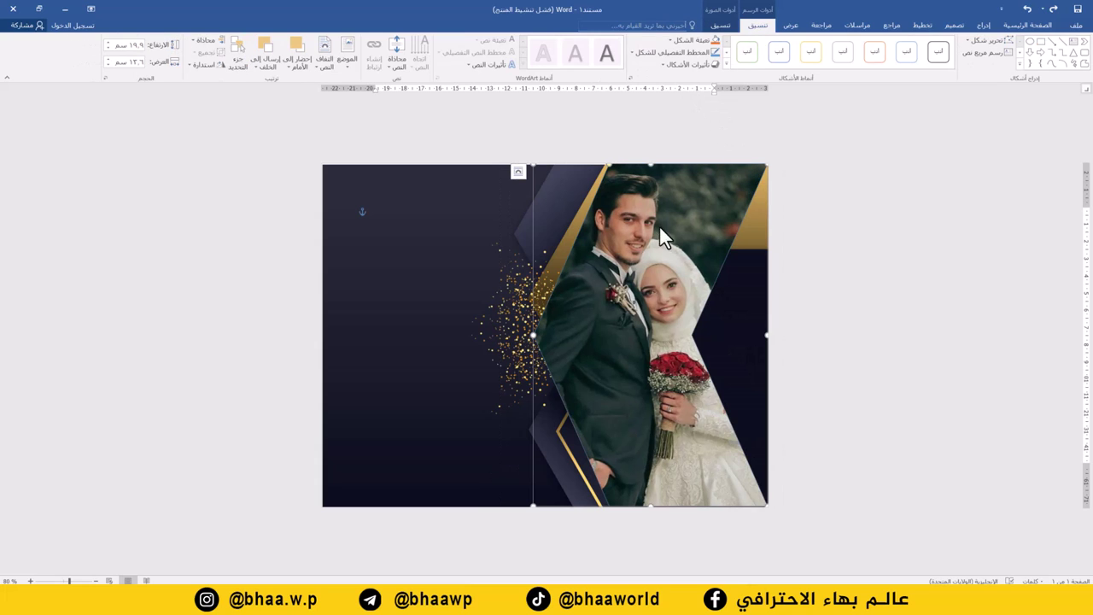
left_click(668, 48)
left_click(665, 152)
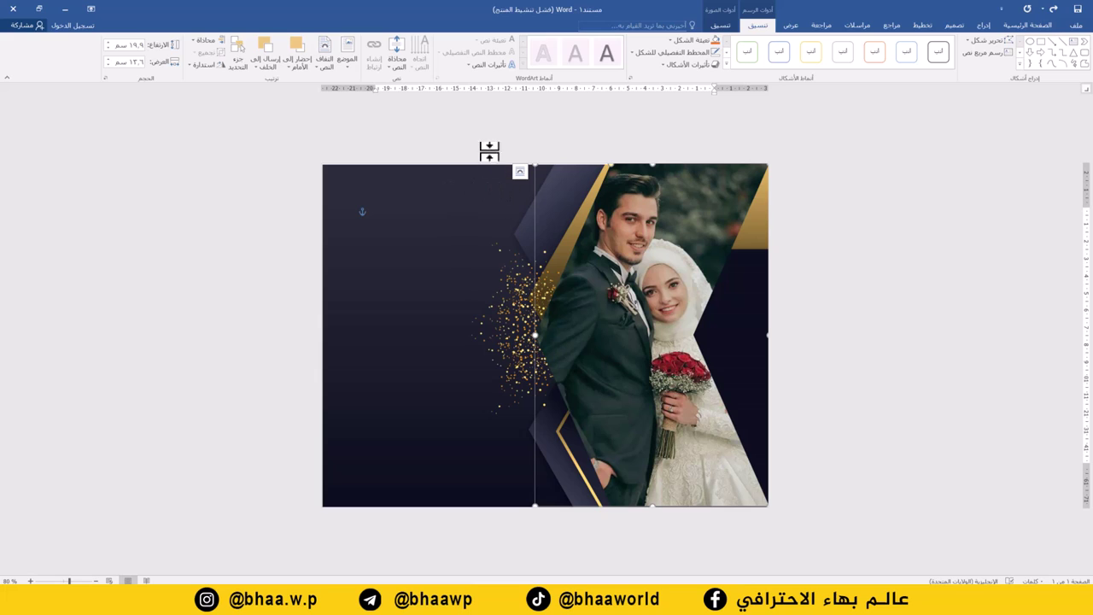
left_click(983, 25)
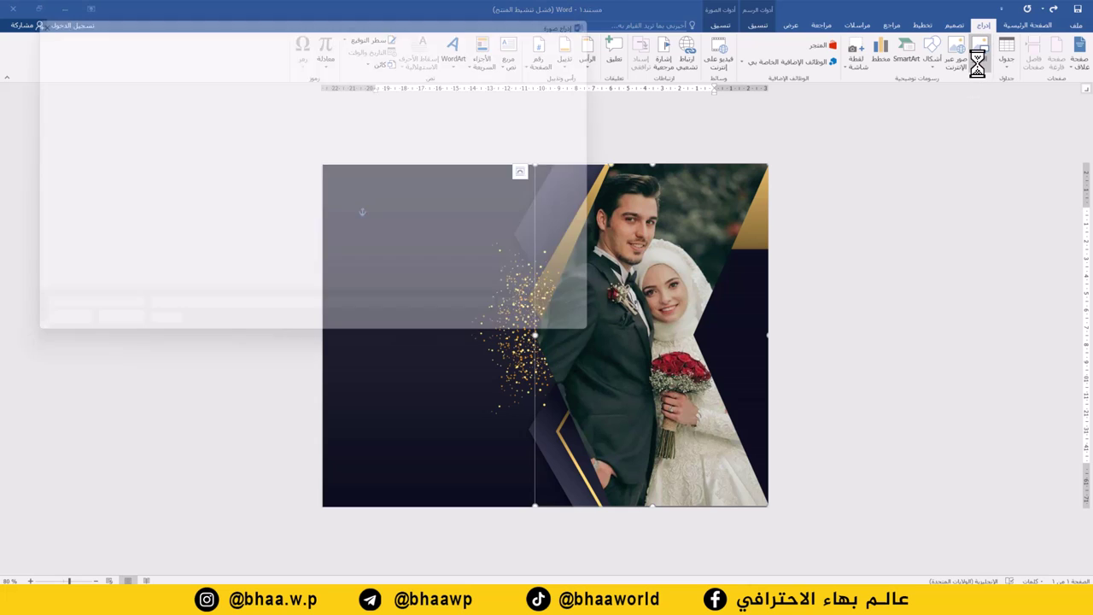
Insert the gold line frame In Front of Text and stretch it over the photo's right side
double_click(328, 108)
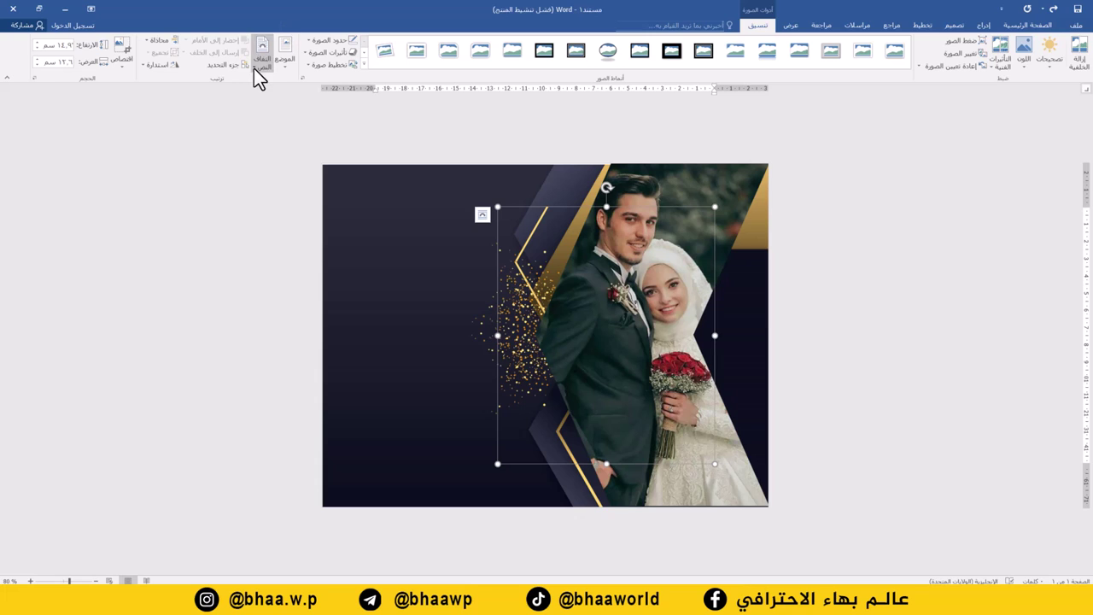
left_click(259, 68)
left_click(239, 161)
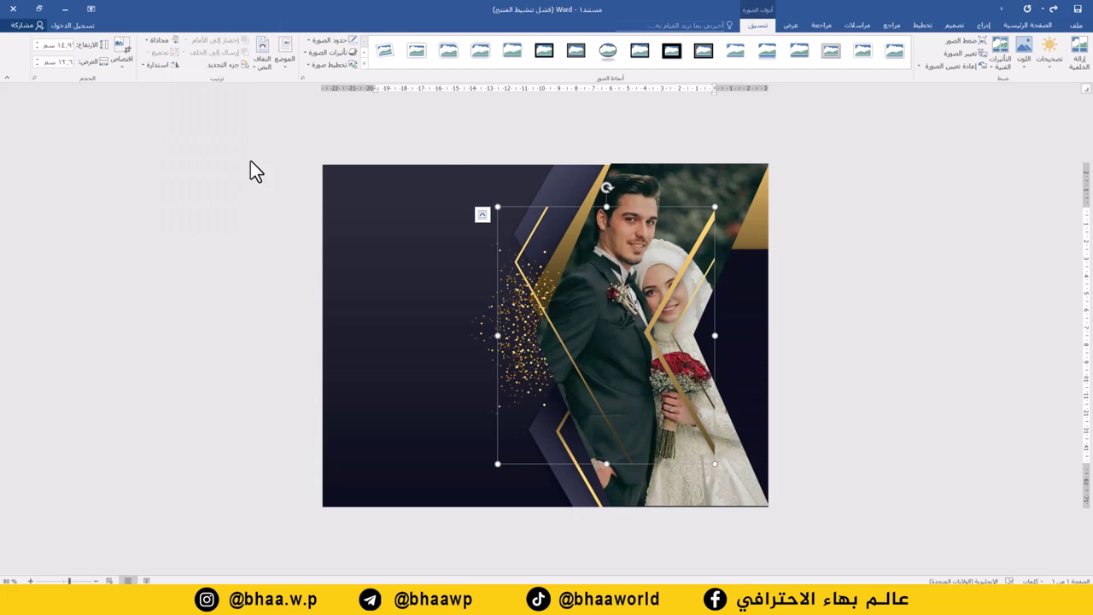
left_click_drag(715, 206, 753, 175)
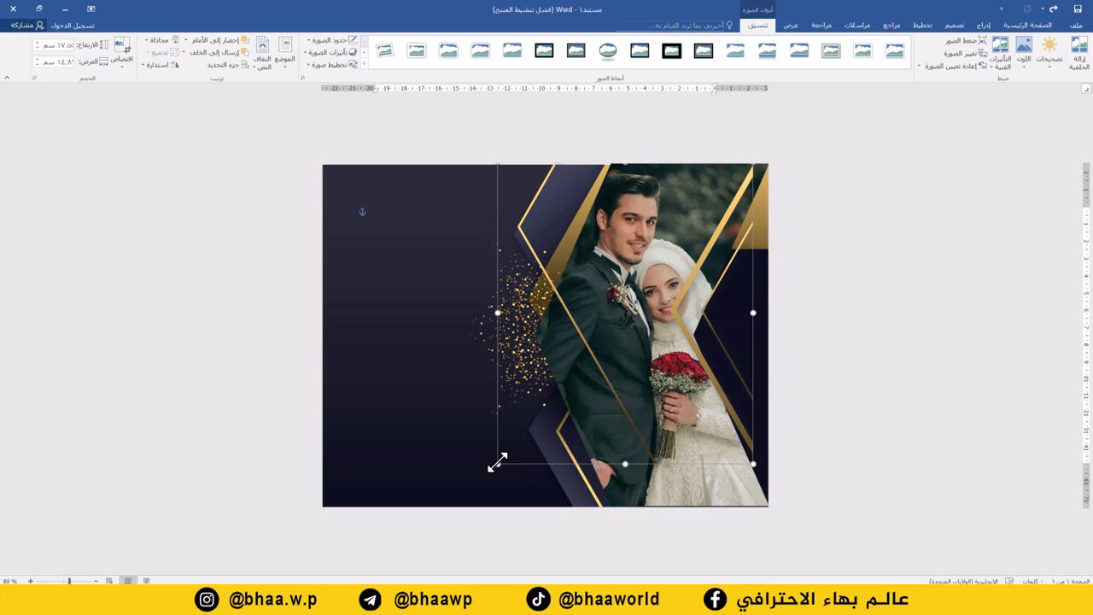
left_click_drag(489, 472, 473, 509)
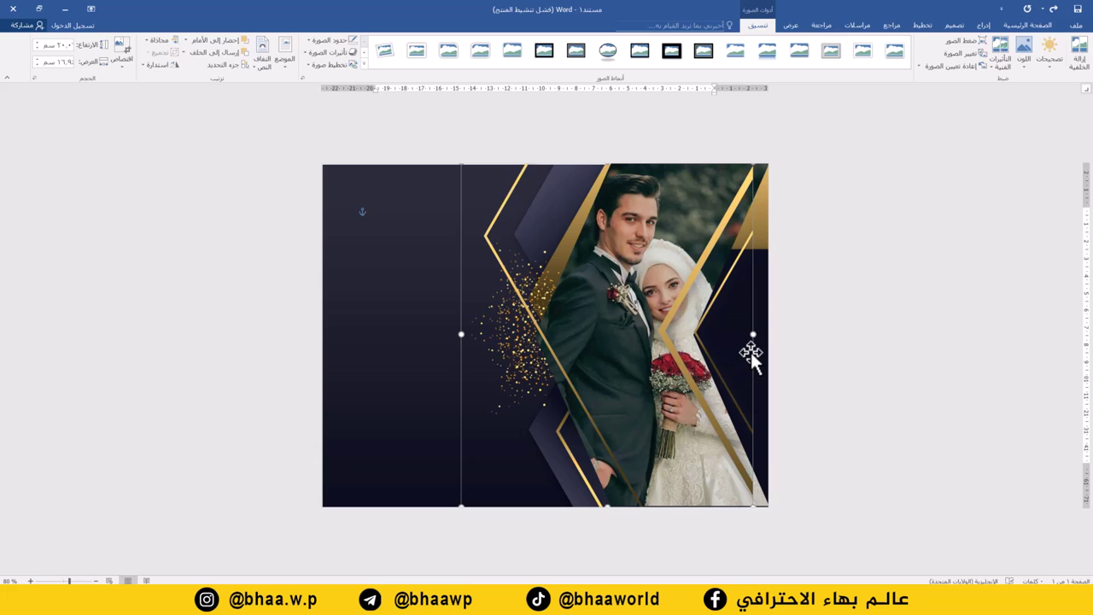
left_click_drag(755, 353, 767, 357)
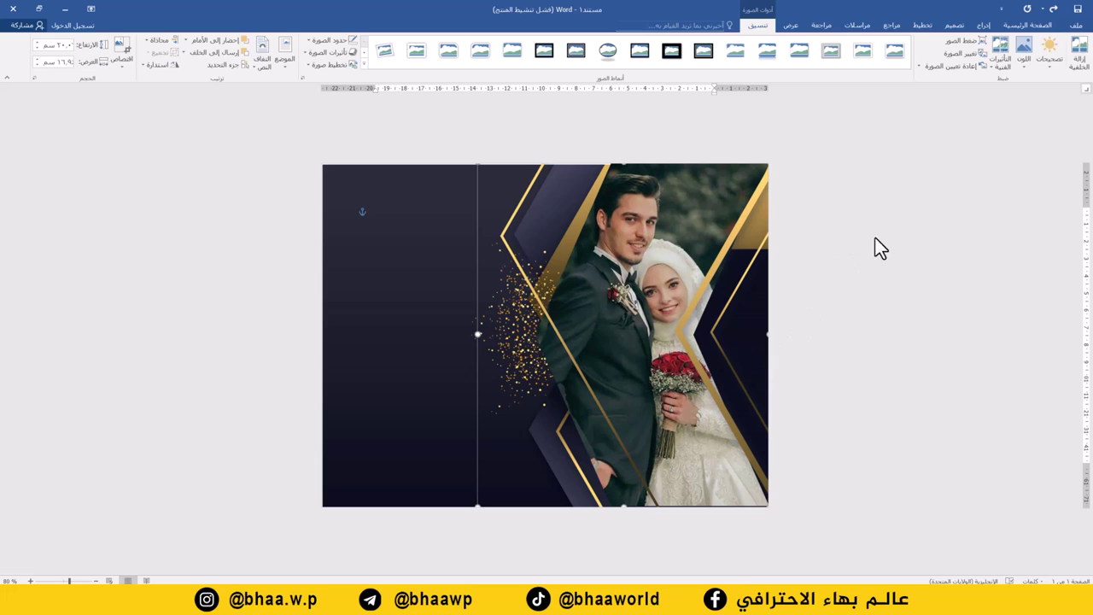
Draw a rounded rectangle near the top of the left dark panel
left_click(986, 25)
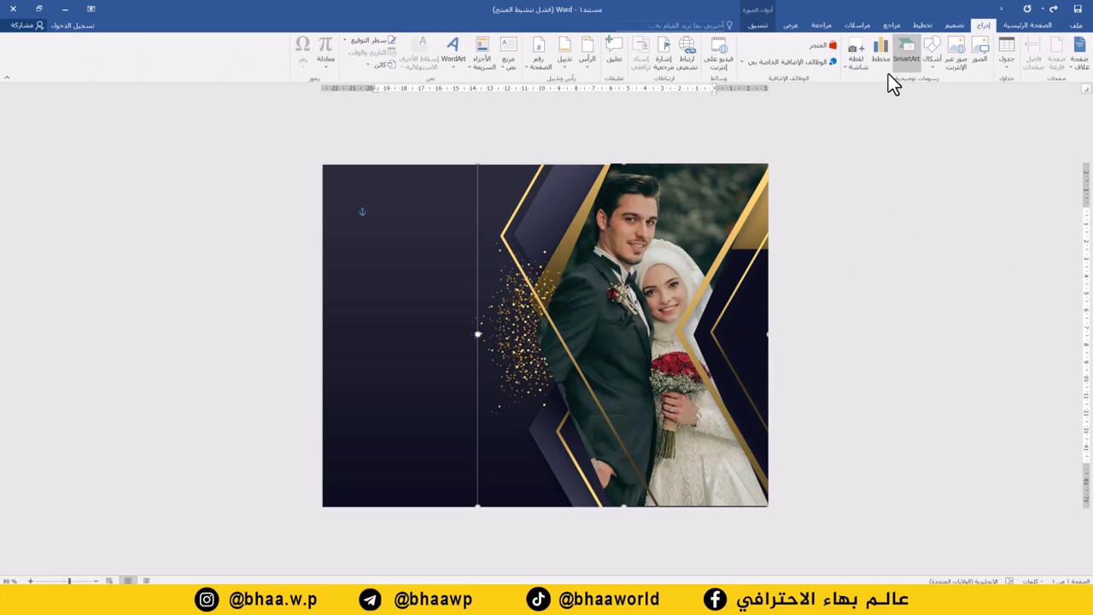
left_click(934, 62)
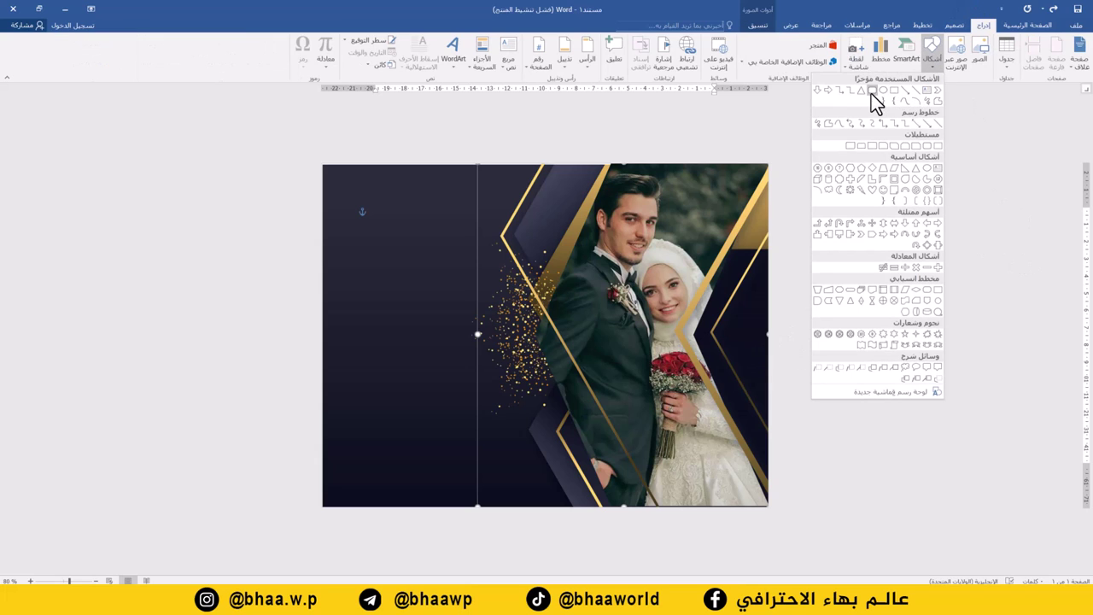
left_click(871, 91)
left_click_drag(452, 215, 346, 246)
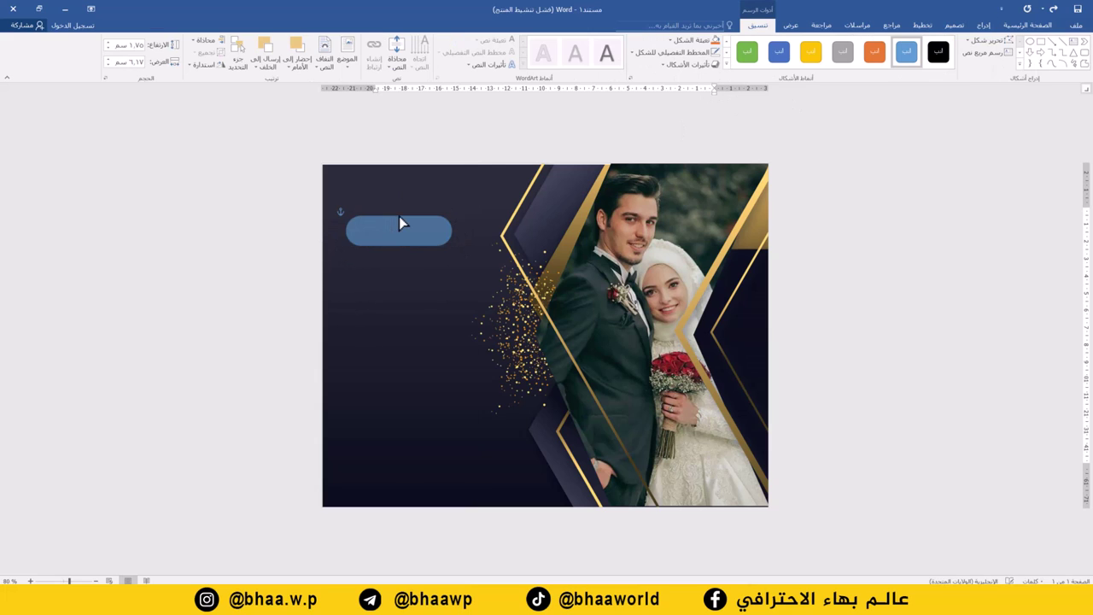
left_click_drag(429, 210, 450, 196)
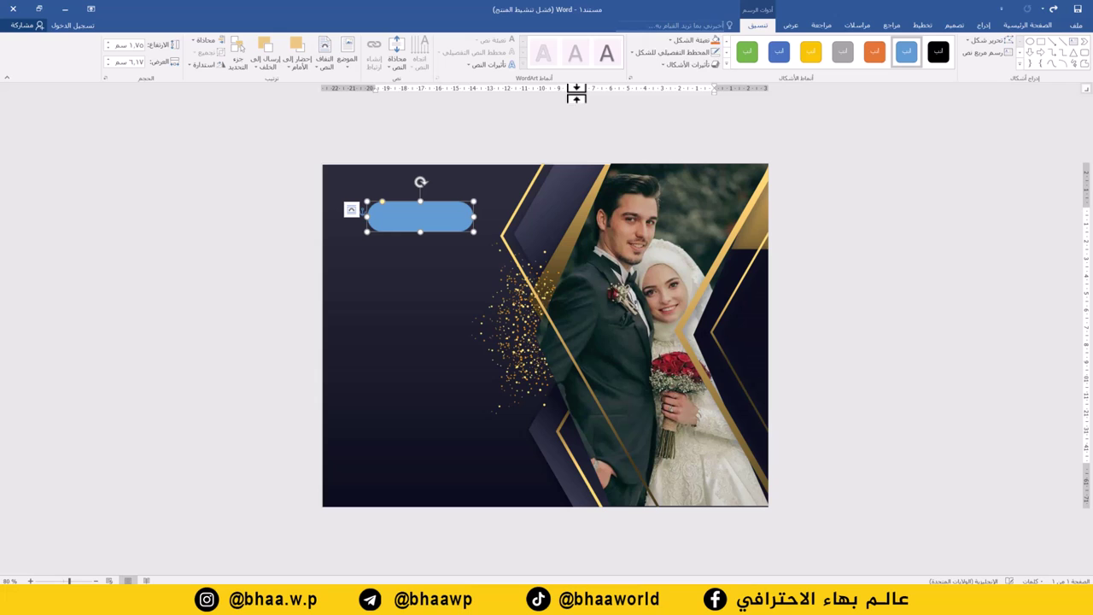
Give the rounded rectangle a yellow fill with no outline and nudge it slightly left
left_click(698, 58)
left_click(692, 149)
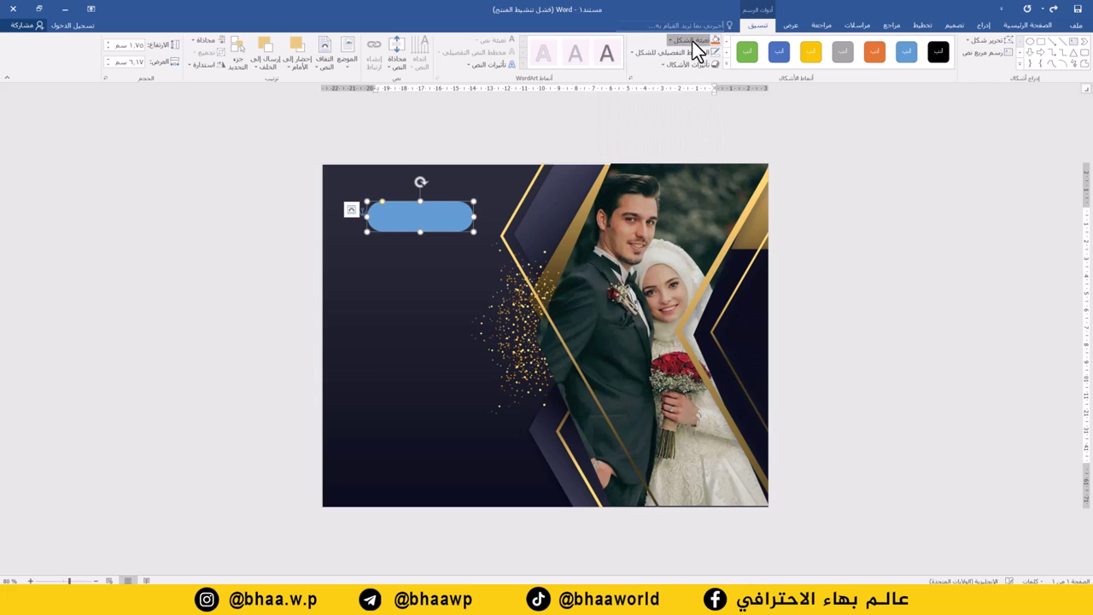
left_click(691, 40)
left_click(698, 124)
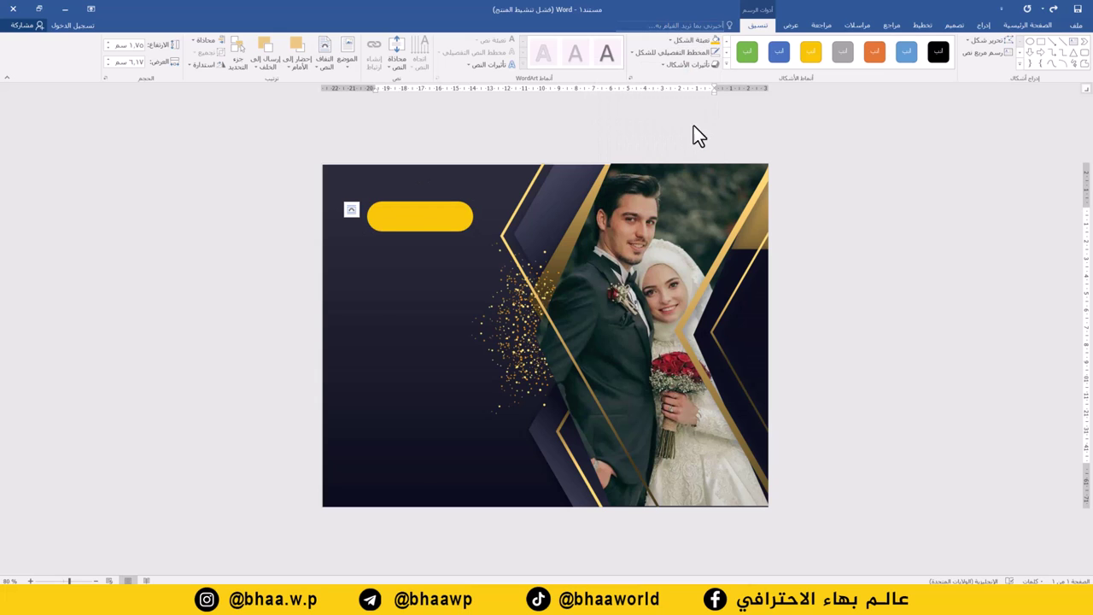
left_click_drag(427, 212, 420, 212)
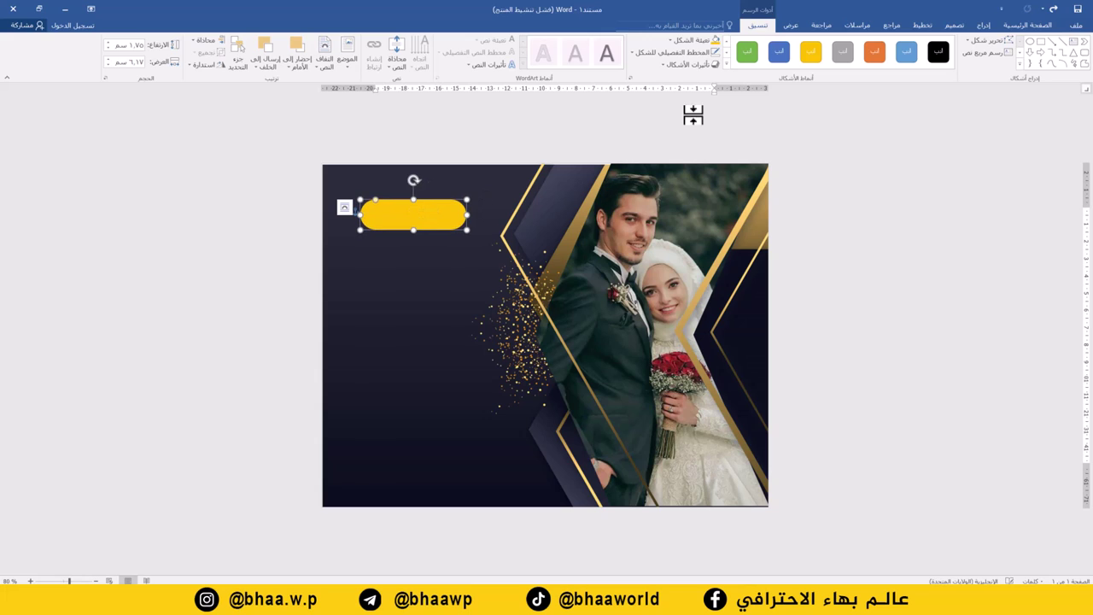
left_click(986, 25)
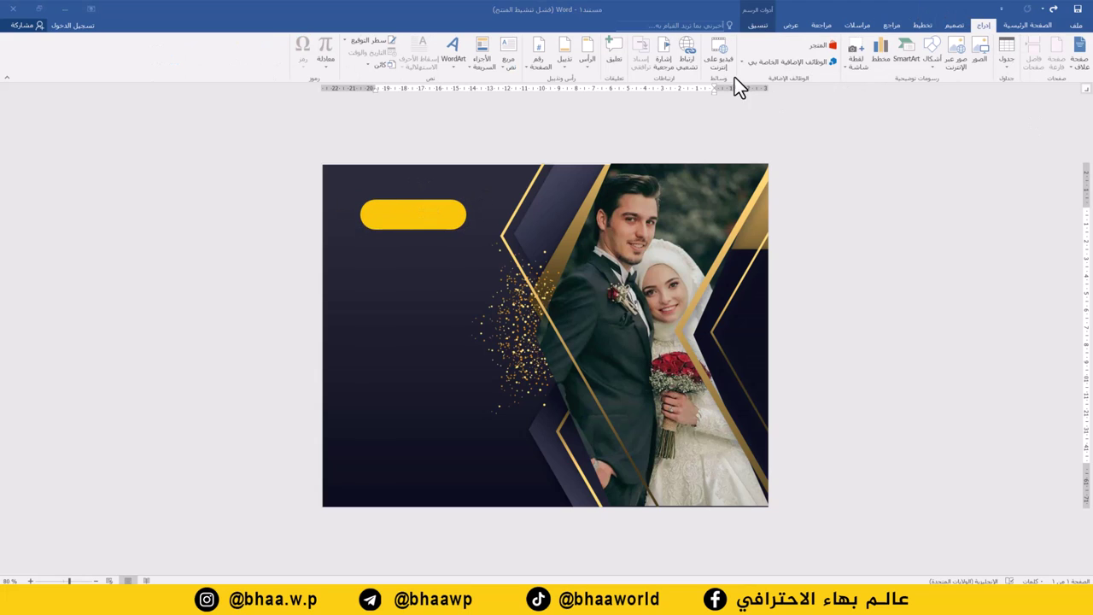
Add a text box containing دعوة with No Fill and No Outline
left_click(509, 68)
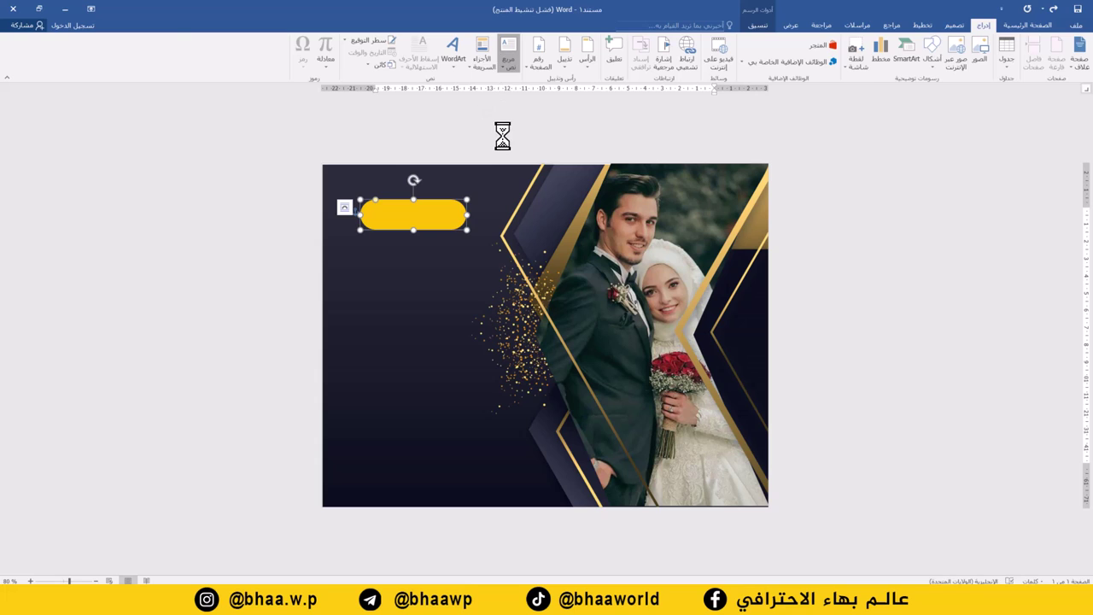
left_click_drag(462, 280, 367, 306)
type("دعوة")
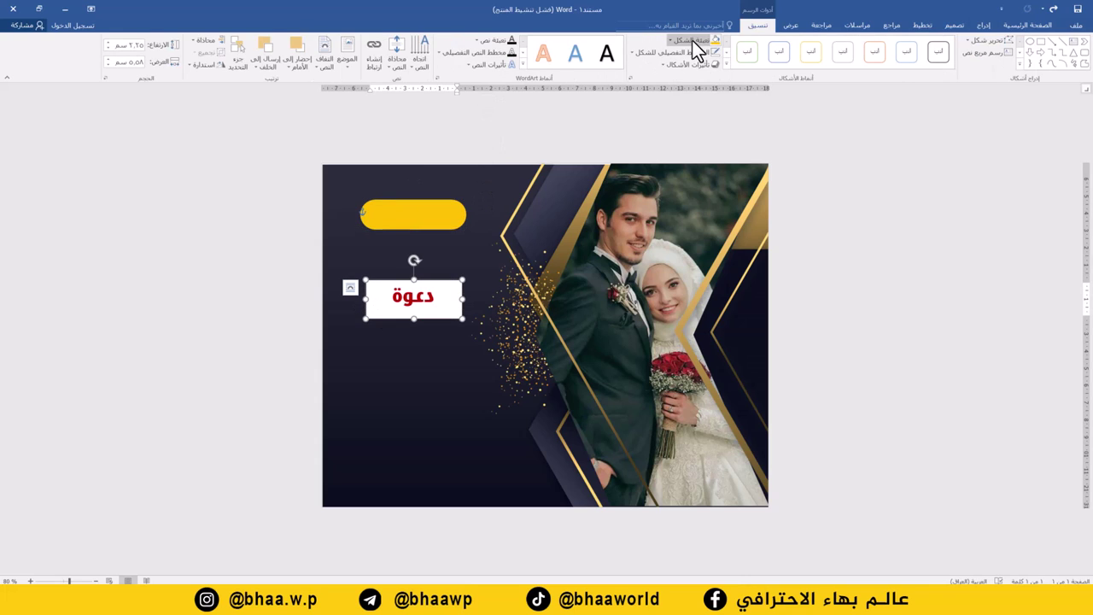
left_click(693, 43)
left_click(692, 139)
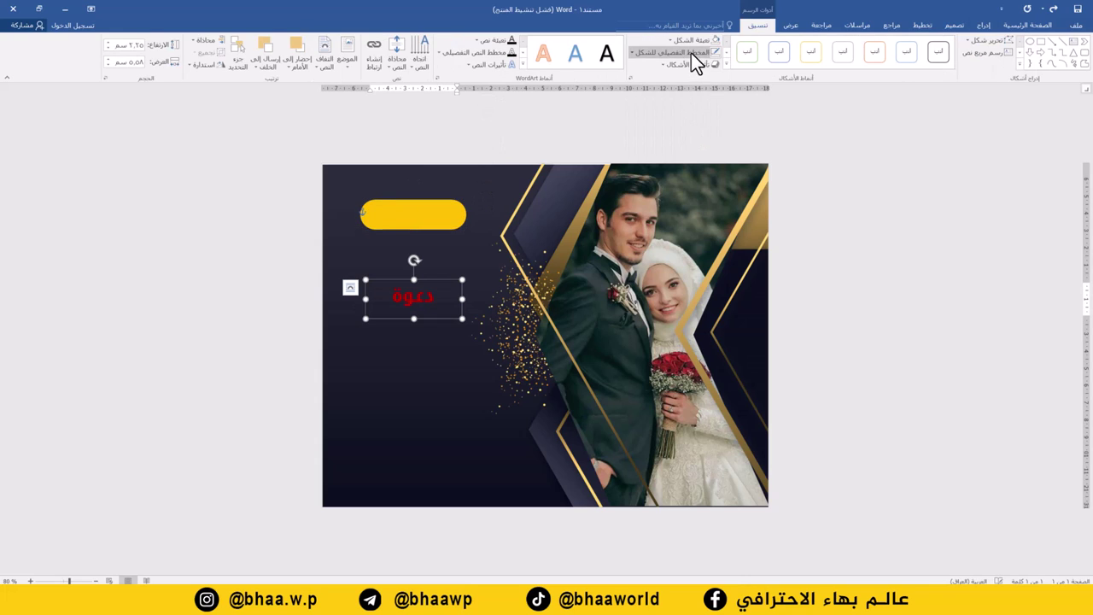
left_click(691, 53)
left_click(688, 147)
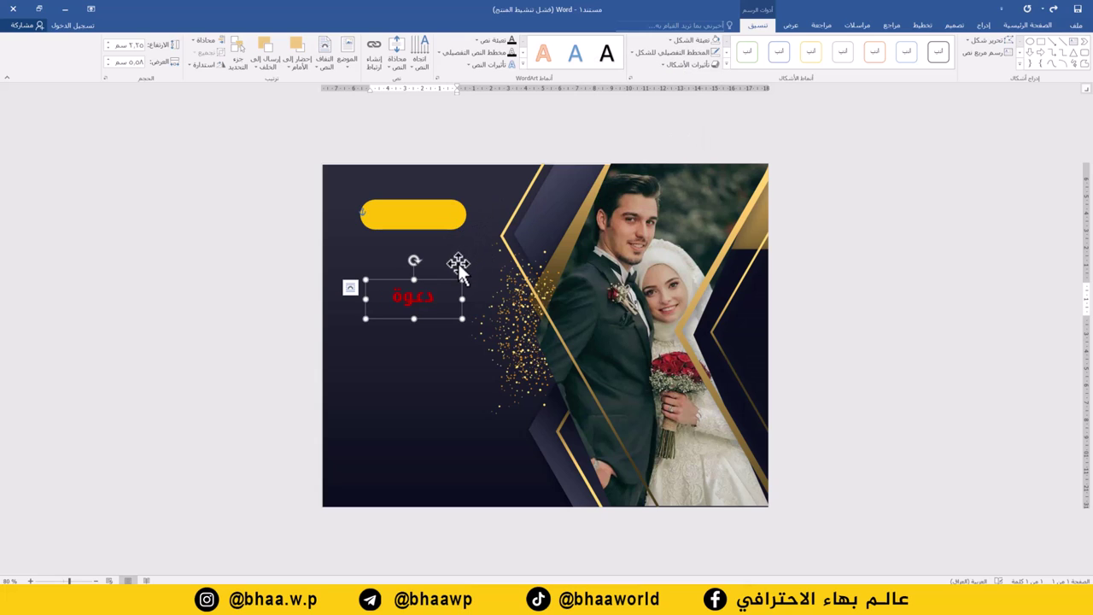
Colour دعوة dark blue and move it onto the yellow pill
left_click(1027, 24)
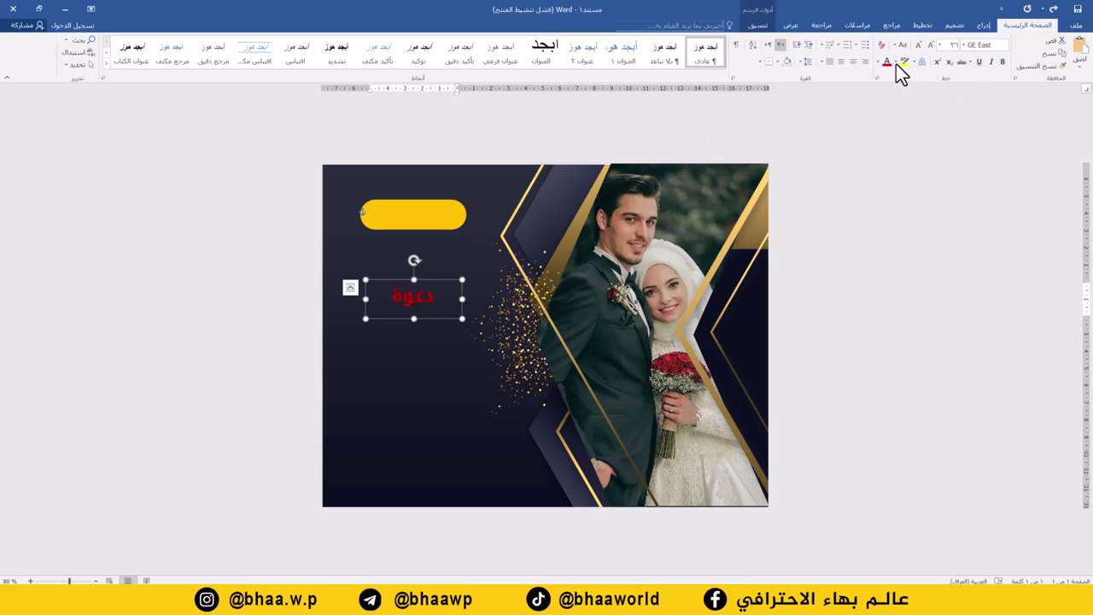
left_click(877, 64)
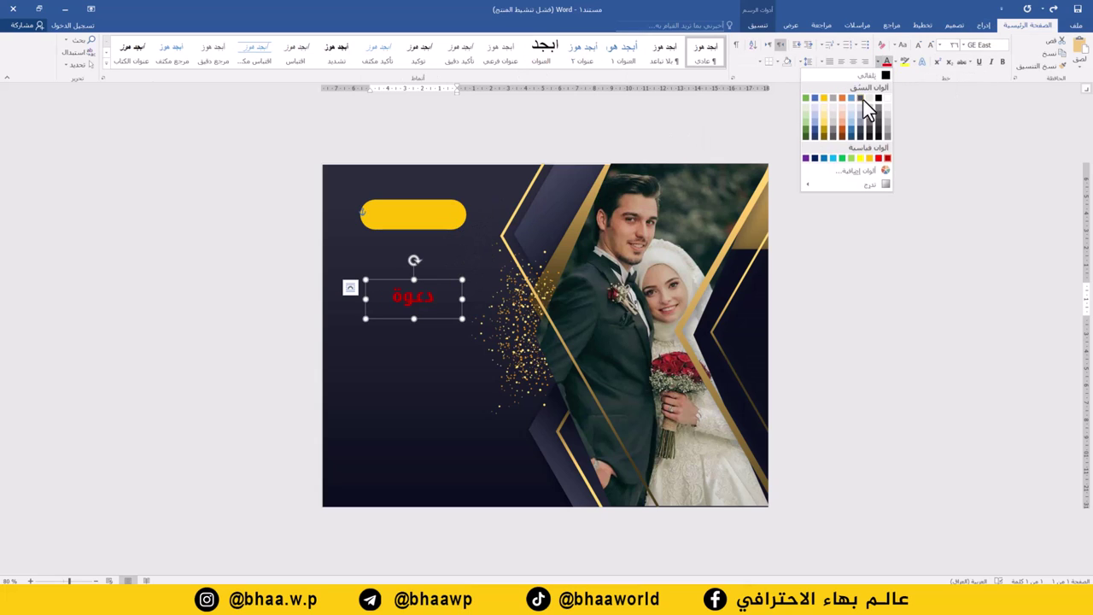
left_click(817, 138)
left_click_drag(433, 287, 425, 198)
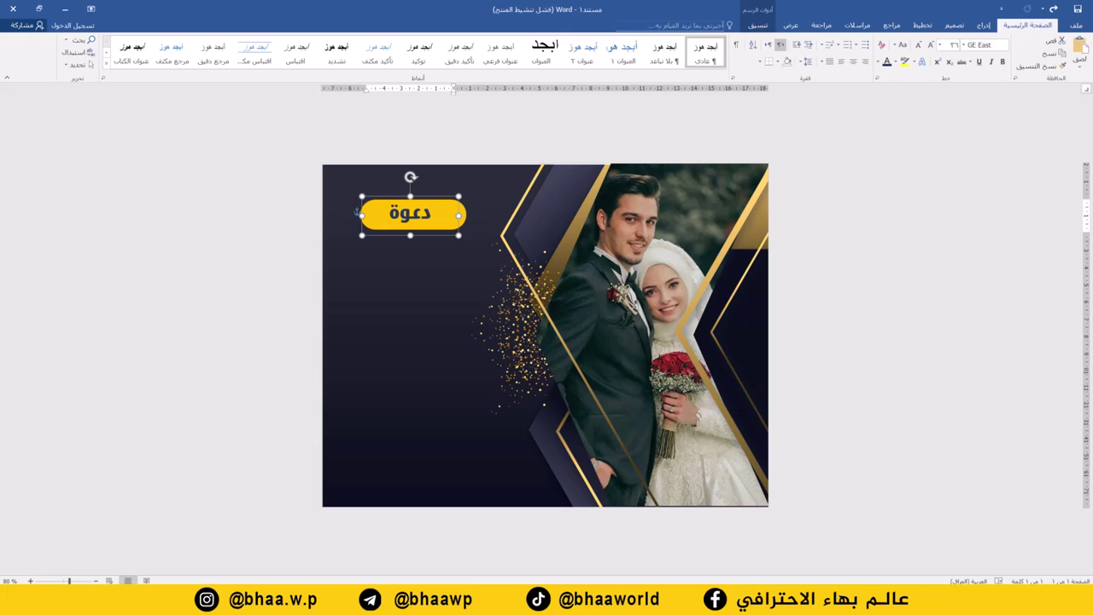
left_click(983, 25)
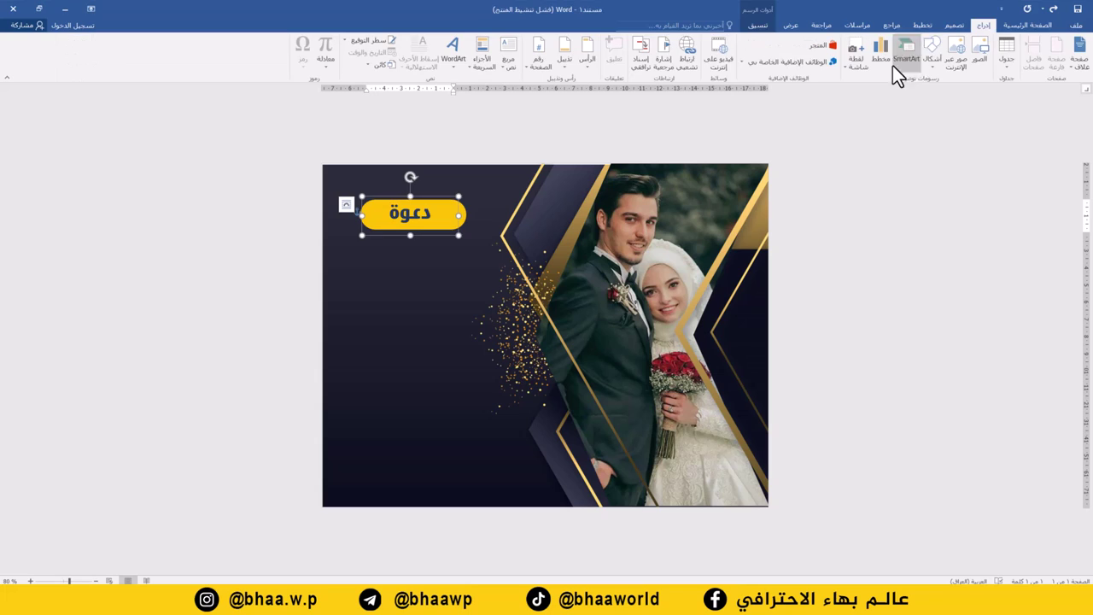
Draw a text box below the yellow pill and paste the invitation text into it
left_click(509, 72)
left_click(486, 102)
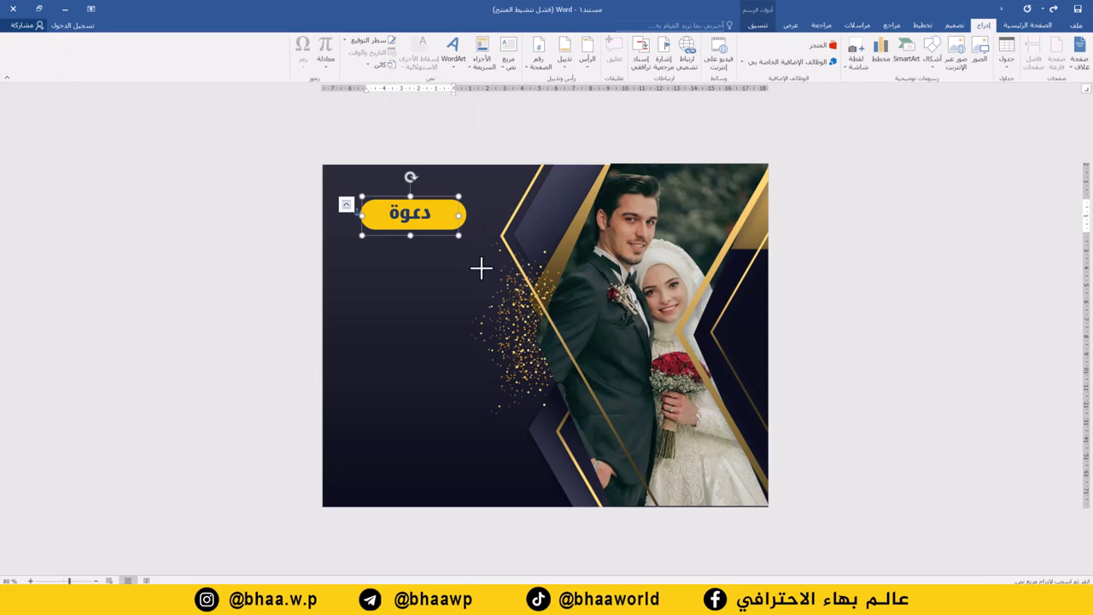
left_click_drag(500, 268, 399, 352)
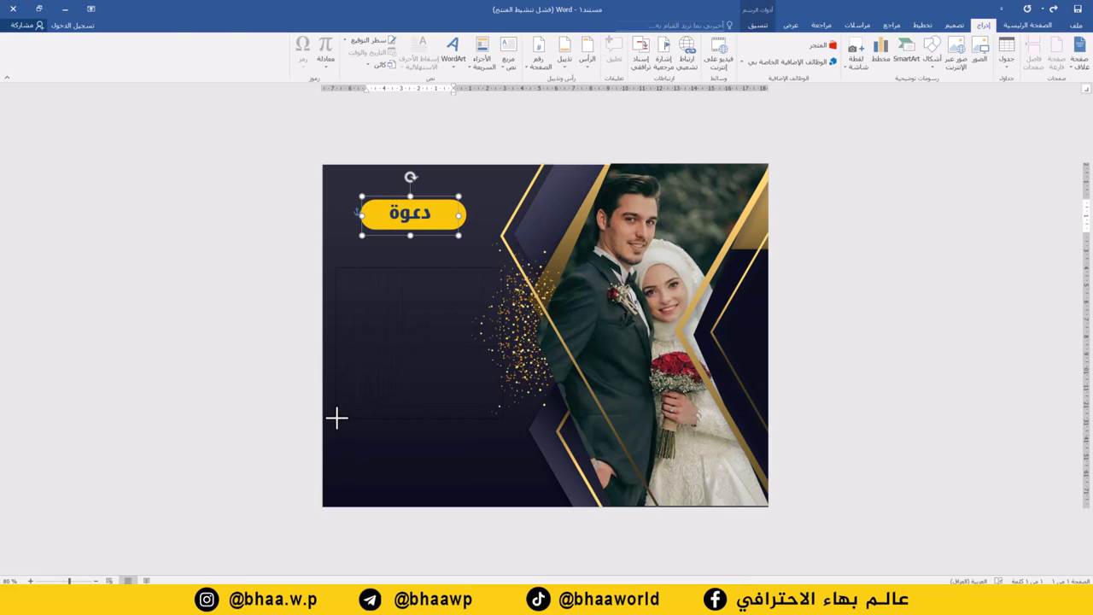
left_click_drag(336, 417, 336, 417)
type("موسى محمد")
key("ctrl+a")
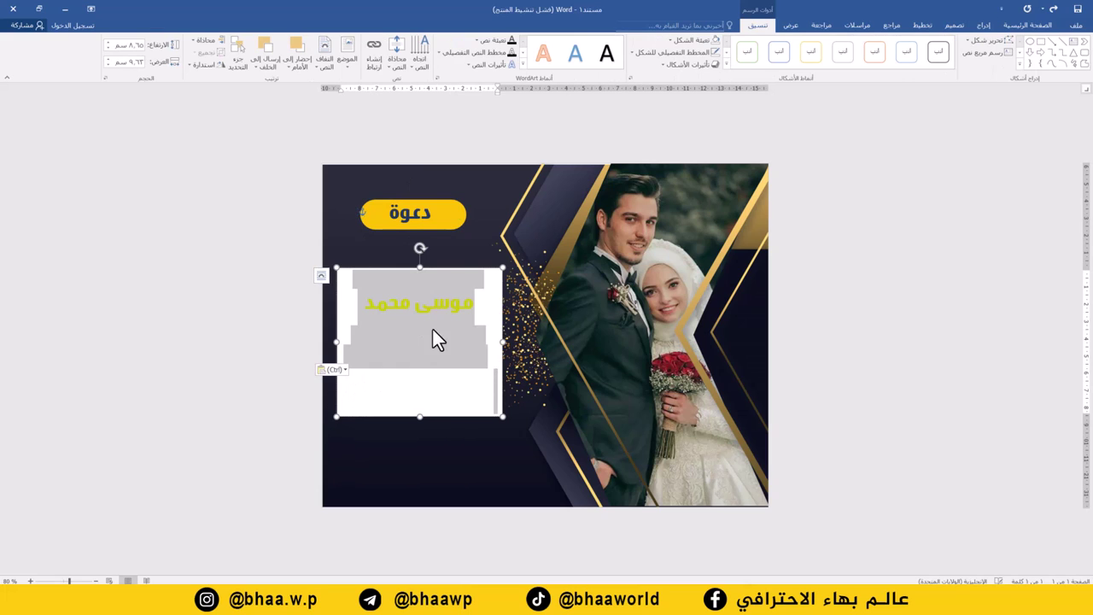
Set the invitation text box to No Fill and No Outline and nudge it into place
left_click(696, 45)
left_click(693, 146)
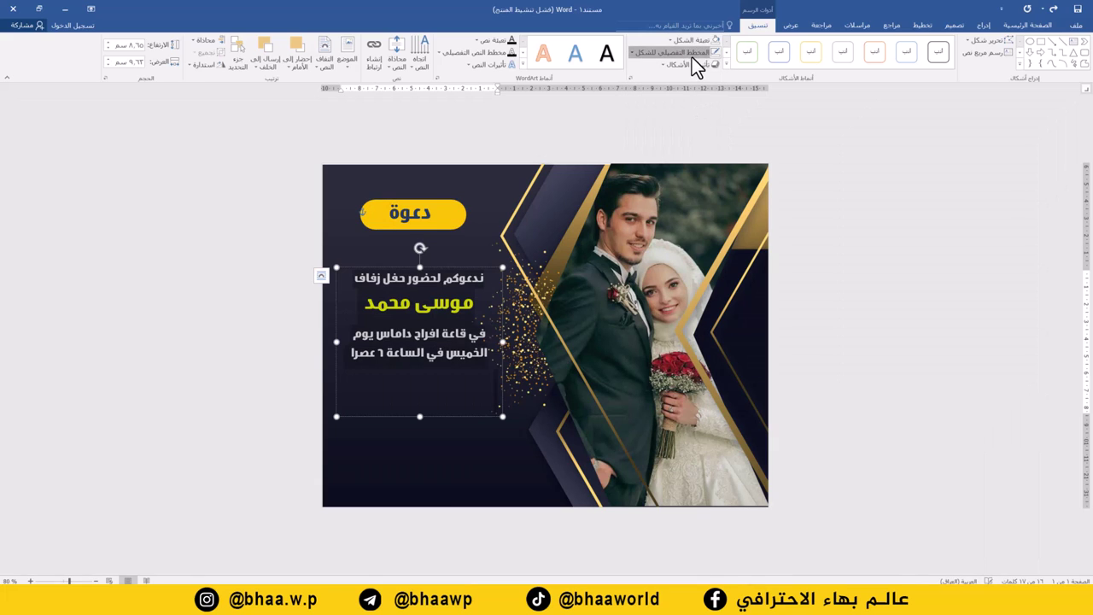
left_click(692, 55)
left_click(687, 152)
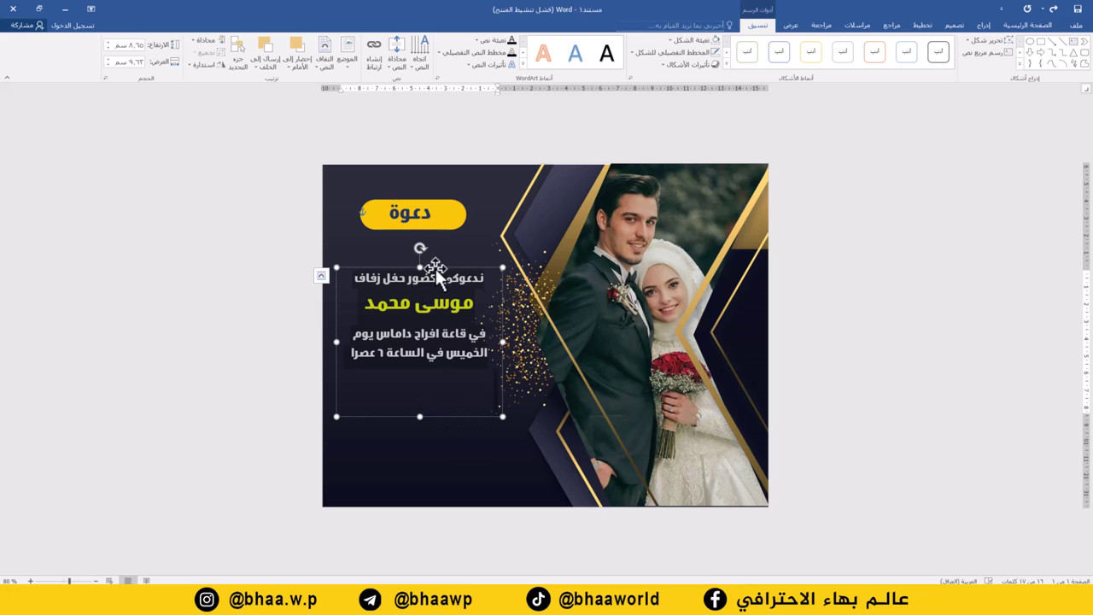
left_click_drag(435, 268, 432, 273)
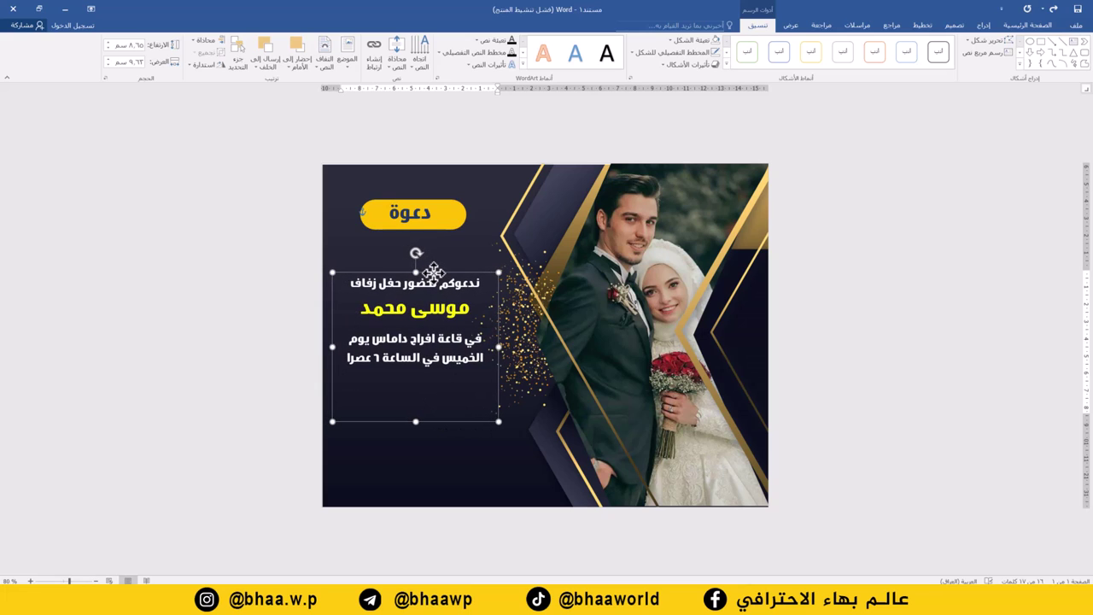
left_click(434, 221)
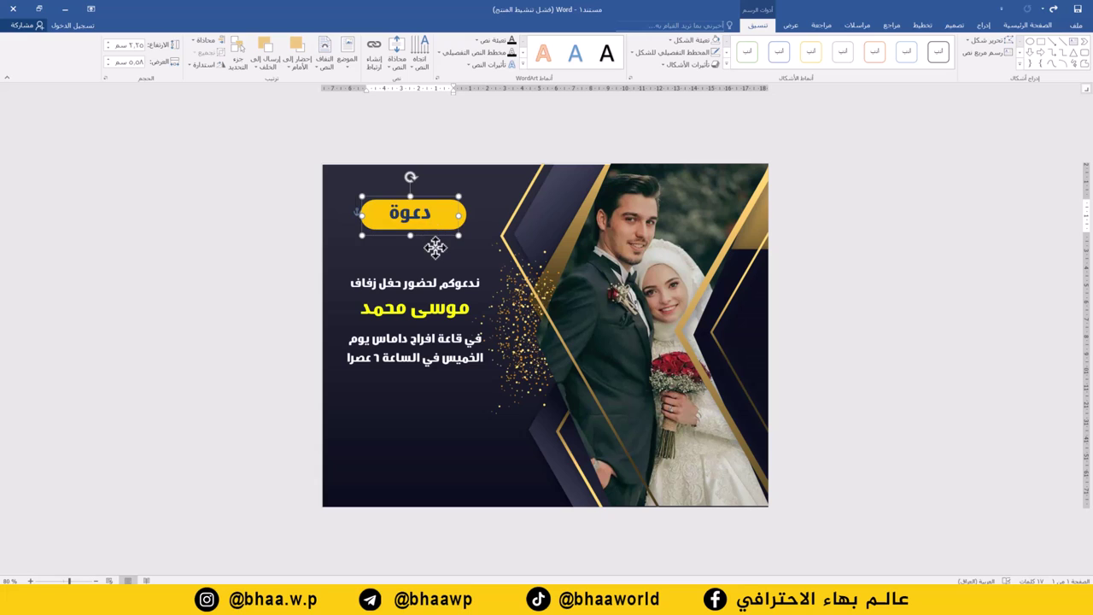
Move the دعوة text and yellow pill down together, then nudge the invitation block slightly lower
left_click_drag(436, 247, 436, 276)
left_click(449, 214)
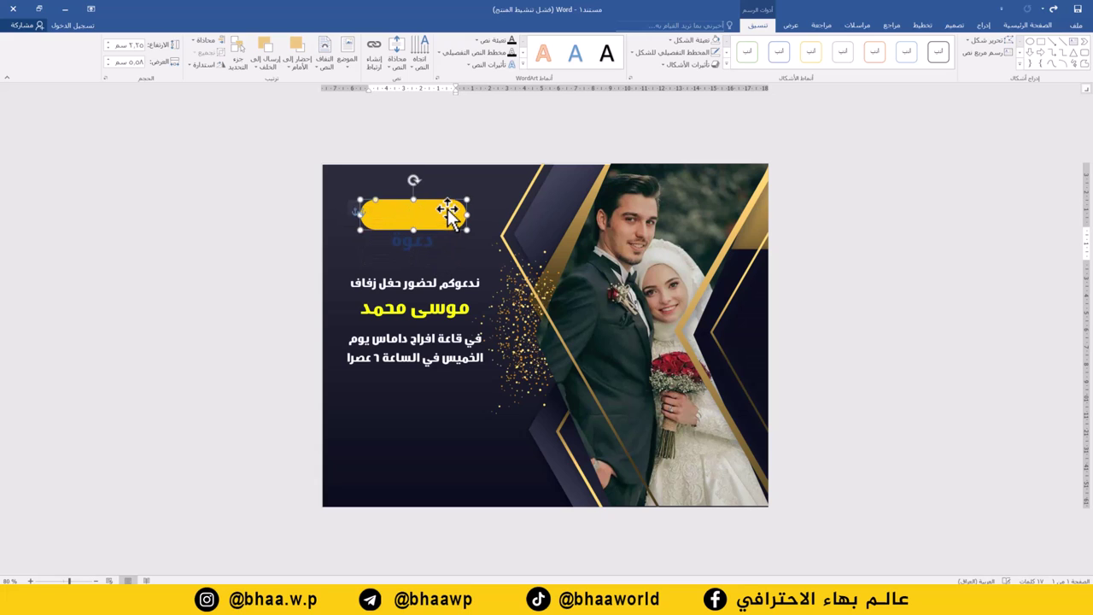
left_click_drag(450, 214, 447, 234)
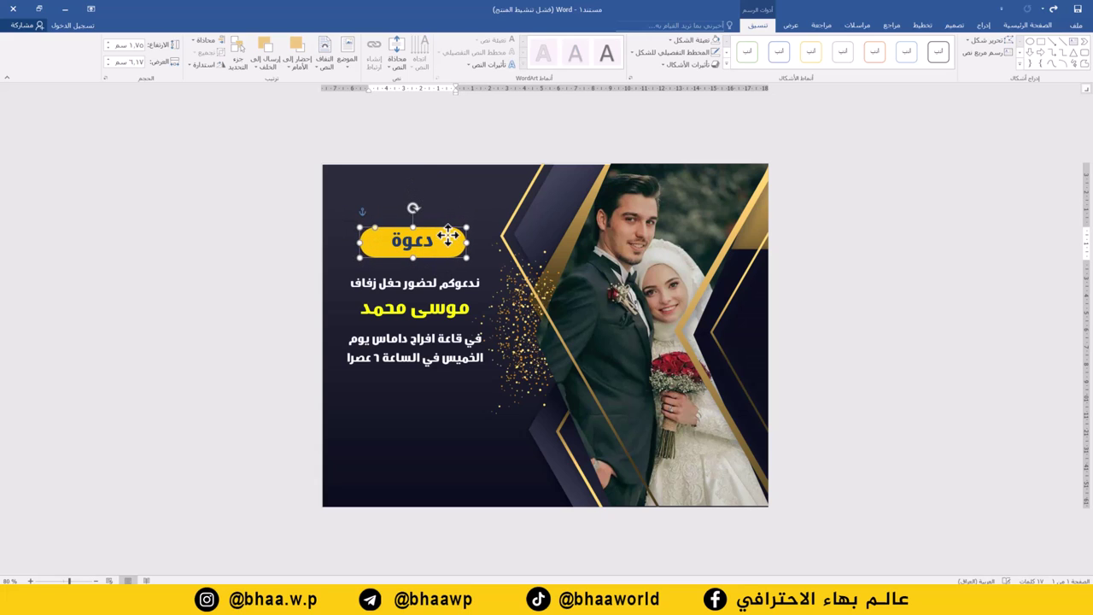
left_click(451, 298)
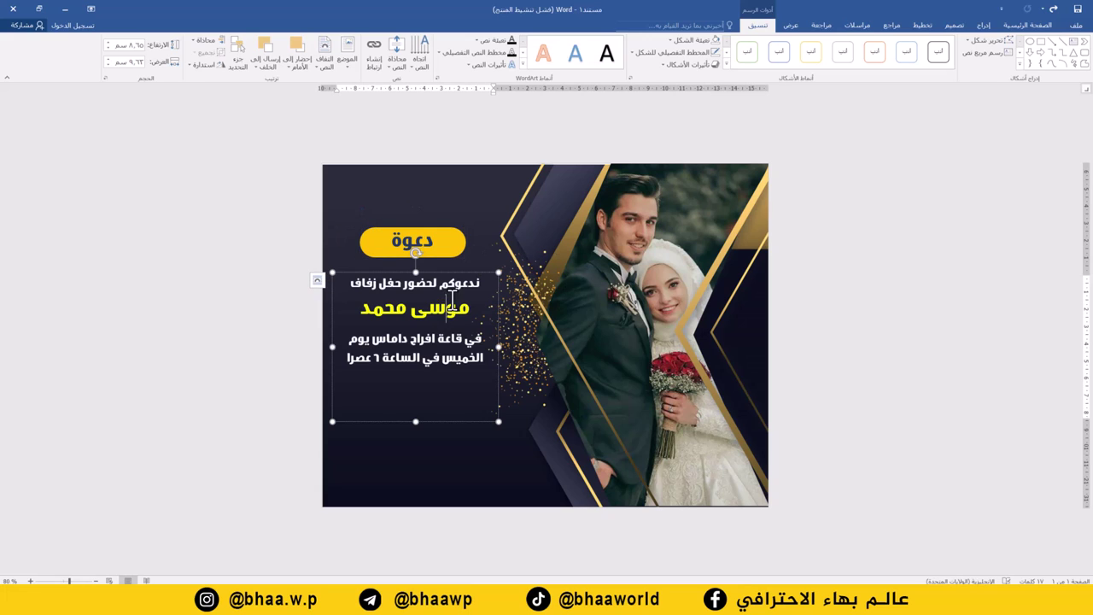
left_click_drag(467, 275, 469, 282)
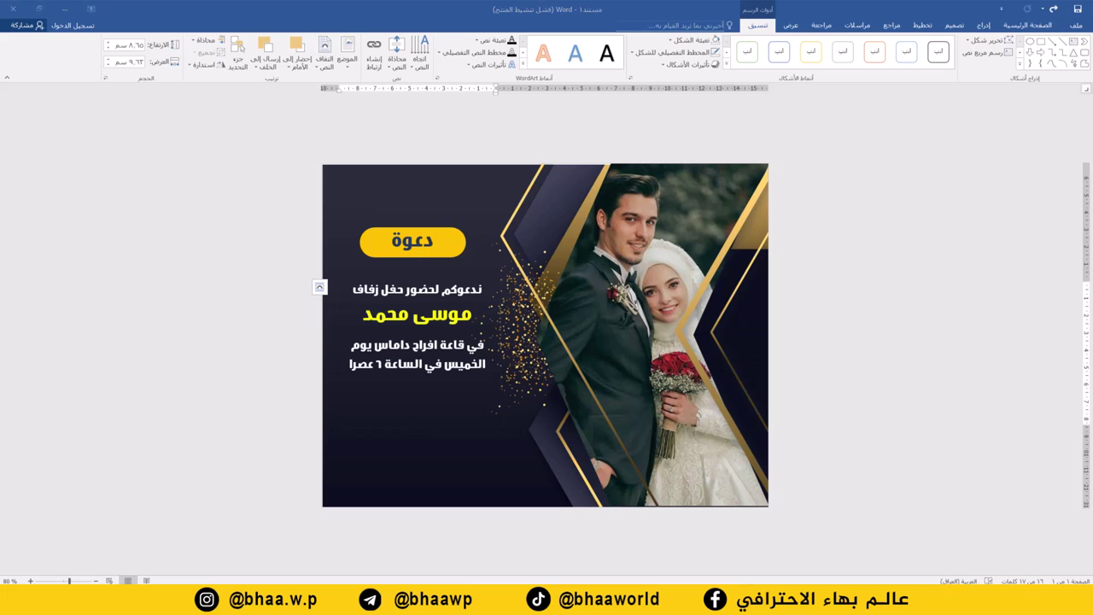
Duplicate the invitation text box below and replace its text with 'بحضوركم يتم الفرح والسرور'
left_click(452, 357)
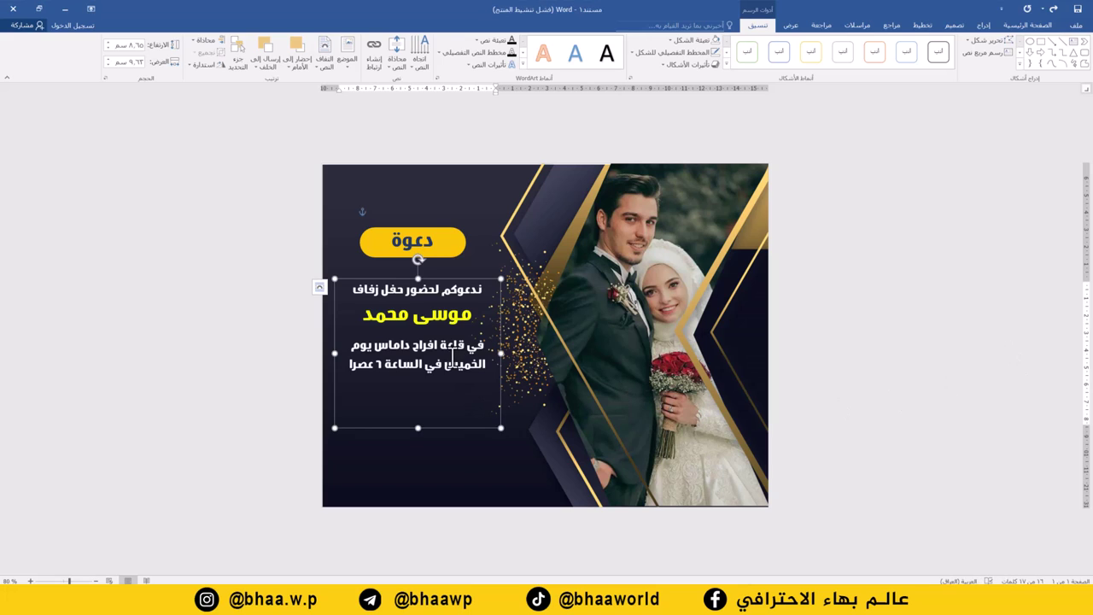
left_click_drag(466, 278, 466, 391)
left_click(448, 461)
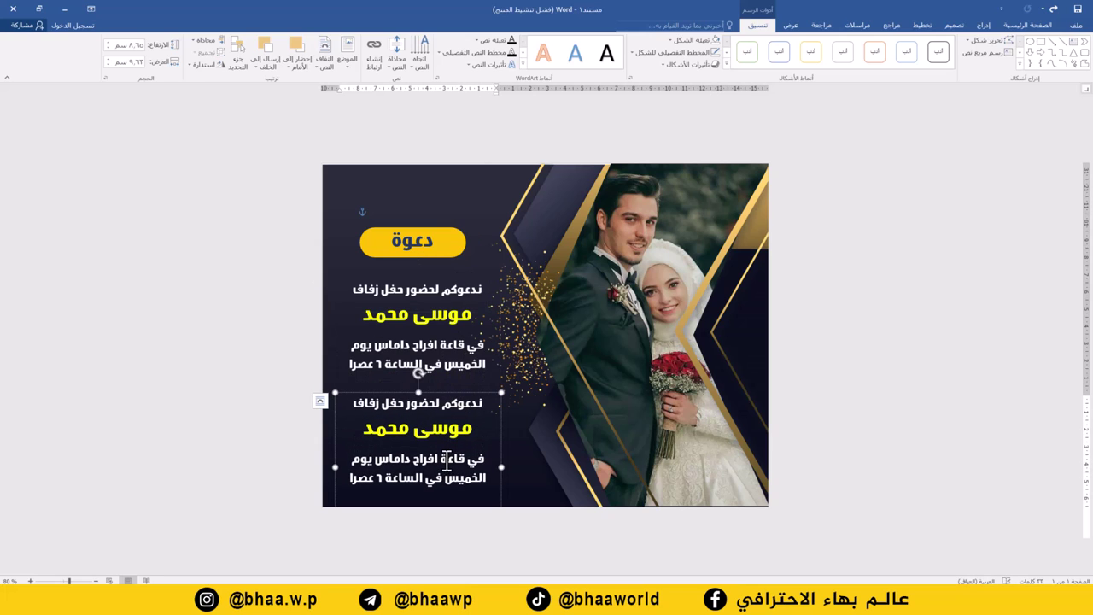
key("ctrl+a")
type("بحضوركم يتم الفرج والسرور")
left_click(848, 230)
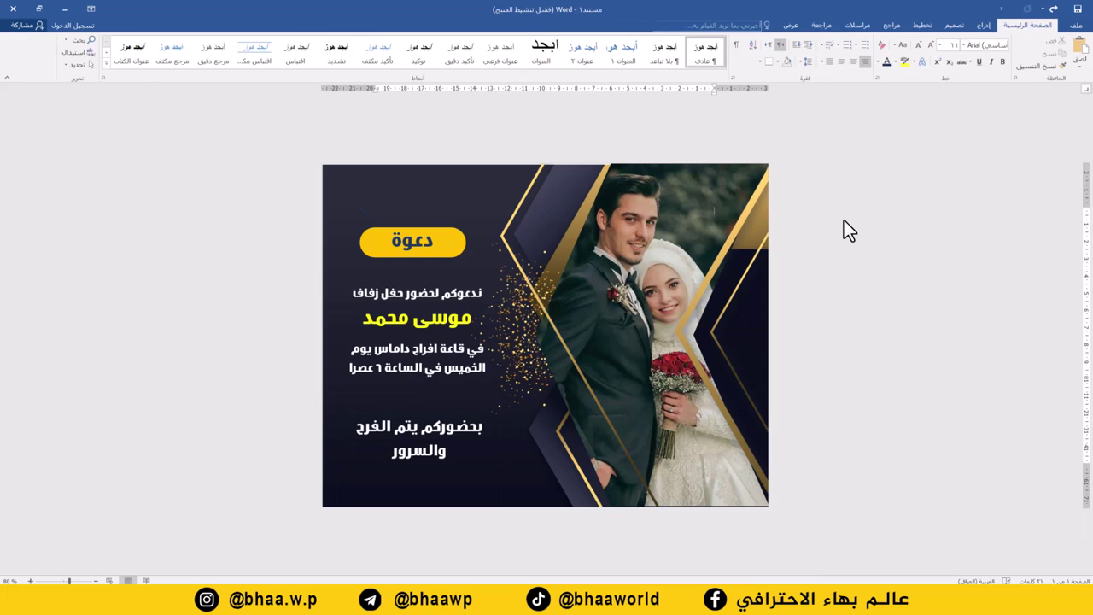